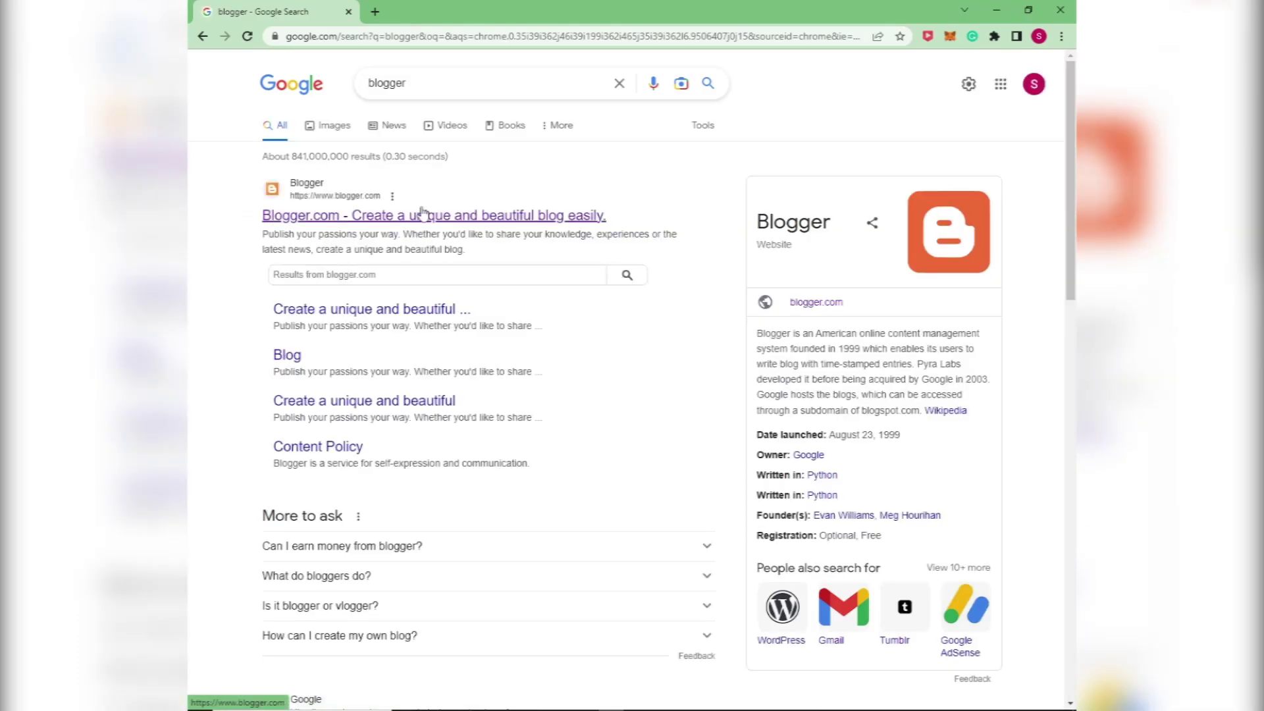
Go to Blogger.com and start creating a new blog, reaching the Google account chooser
{"action": "left_click", "coordinate": [363, 215]}
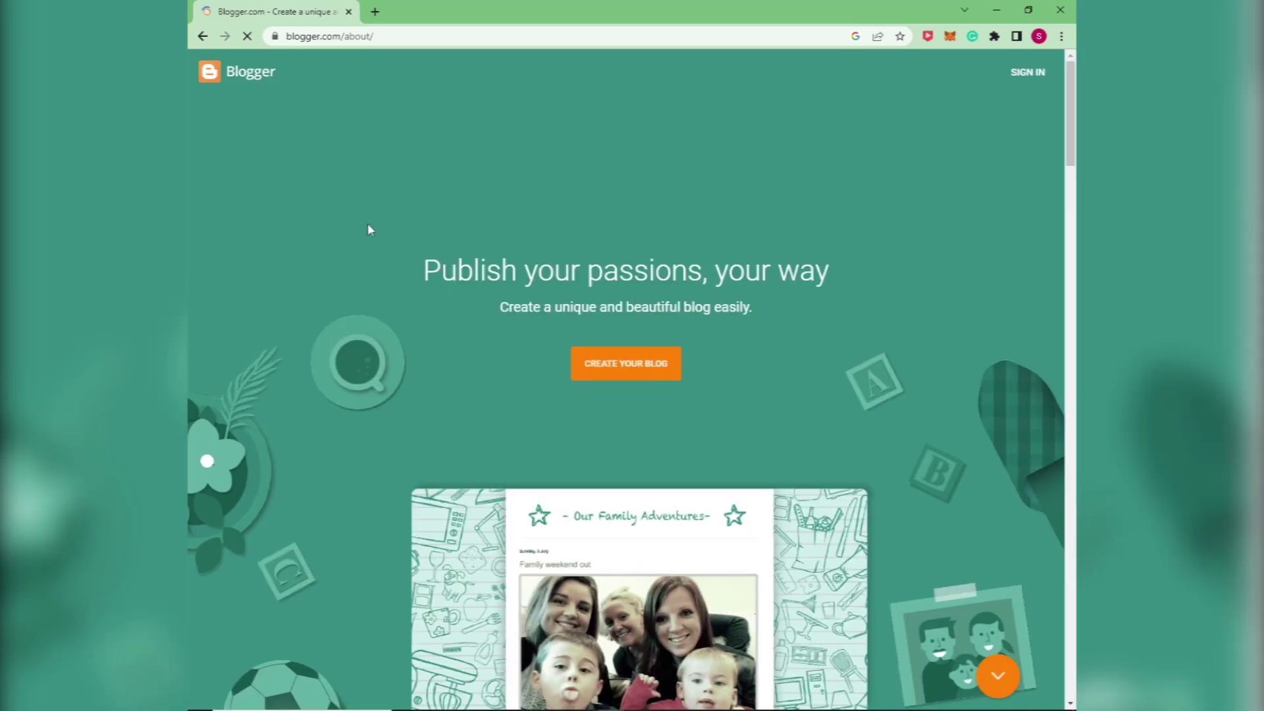
{"action": "scroll", "coordinate": [1016, 159], "scroll_direction": "down", "scroll_amount": 8}
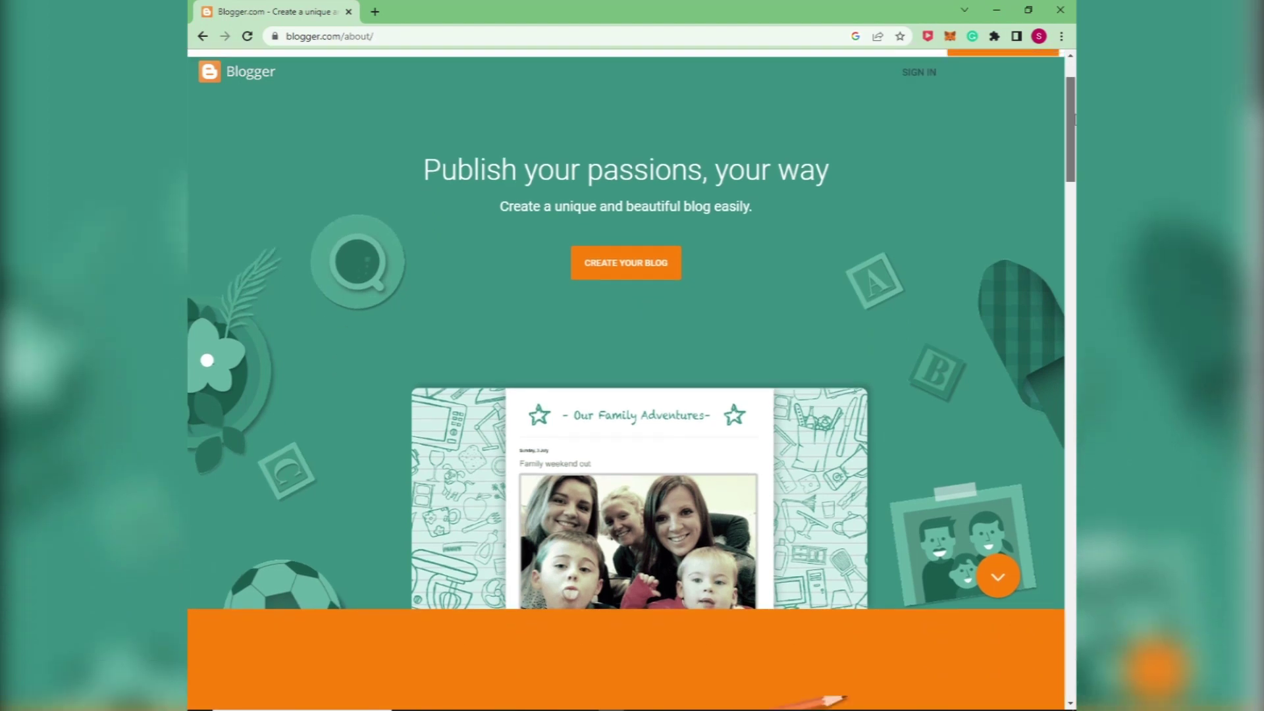
{"action": "scroll", "coordinate": [627, 395], "scroll_direction": "down", "scroll_amount": 4}
{"action": "scroll", "coordinate": [627, 395], "scroll_direction": "down", "scroll_amount": 3}
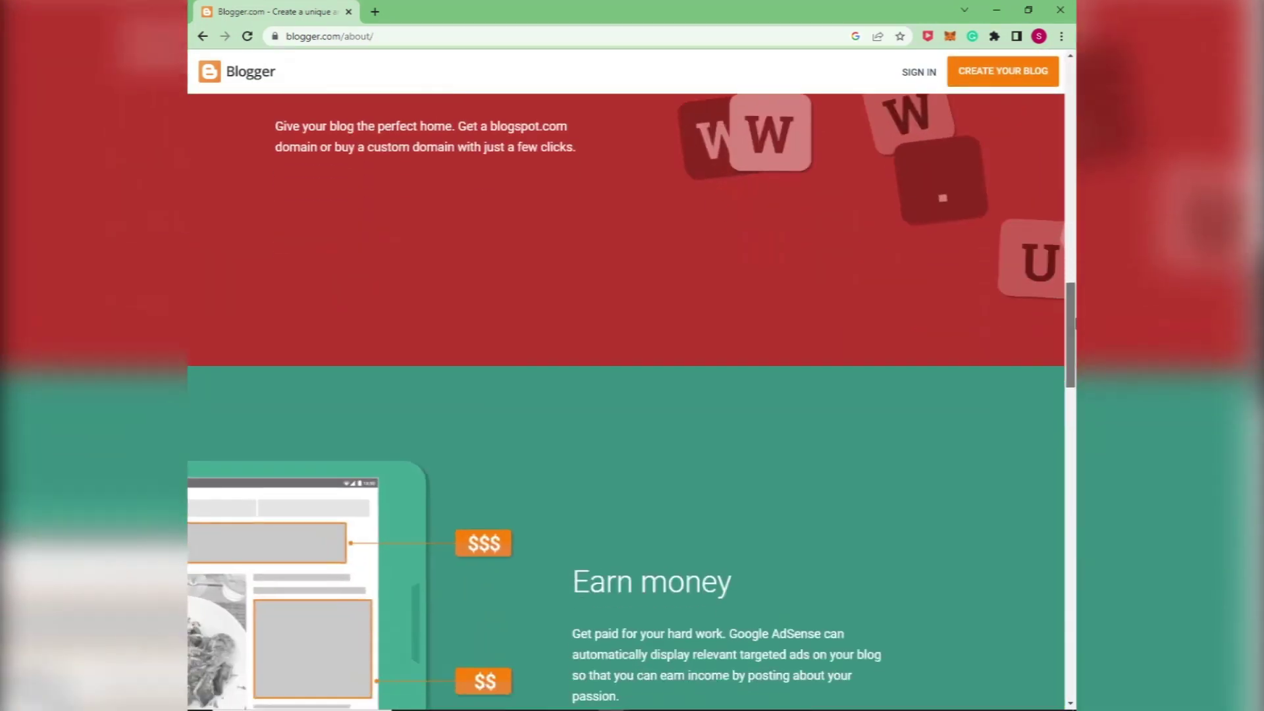
{"action": "scroll", "coordinate": [627, 396], "scroll_direction": "down", "scroll_amount": 2}
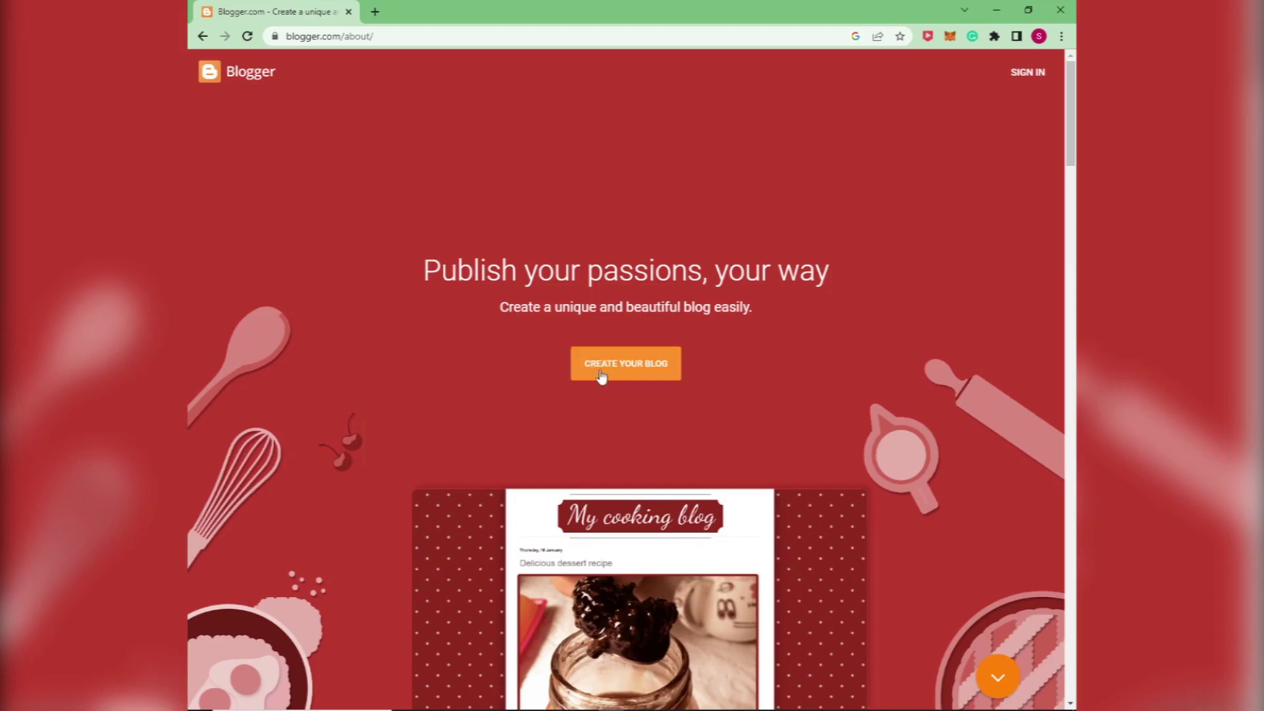
{"action": "left_click", "coordinate": [620, 396]}
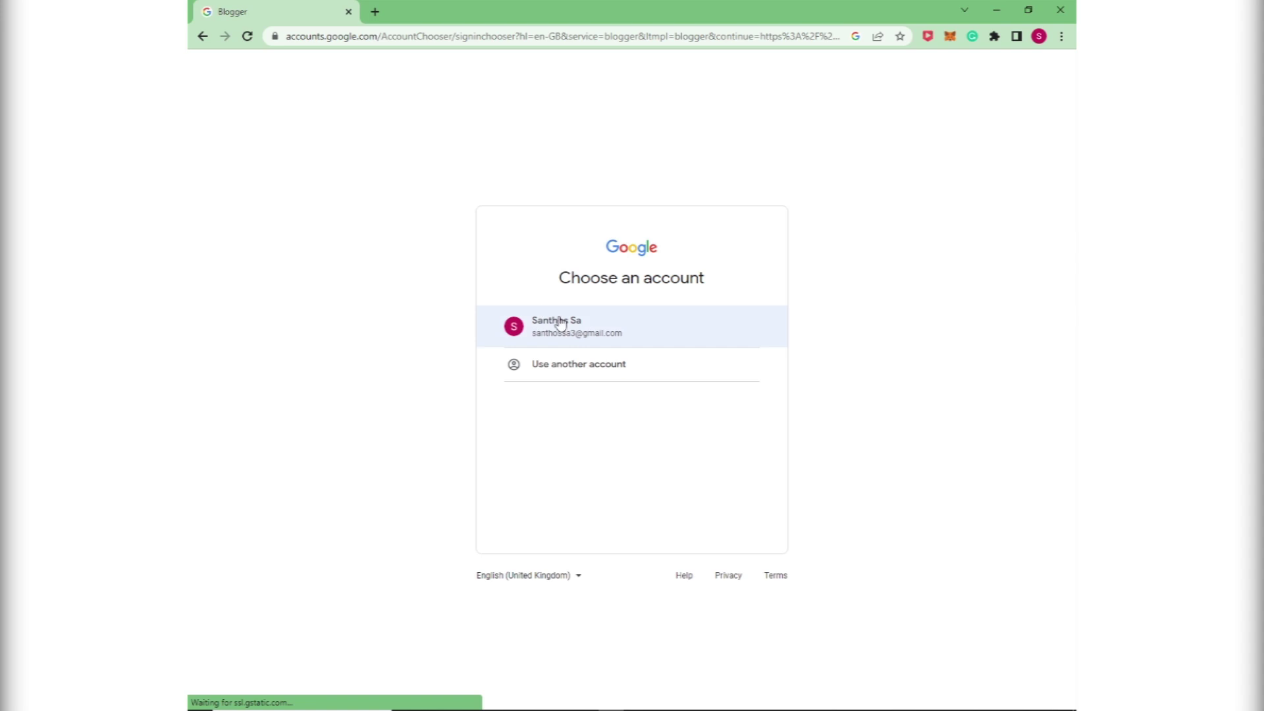
Sign in with the existing Google account and enter 'Edutech' as the blog title
{"action": "left_click", "coordinate": [579, 327]}
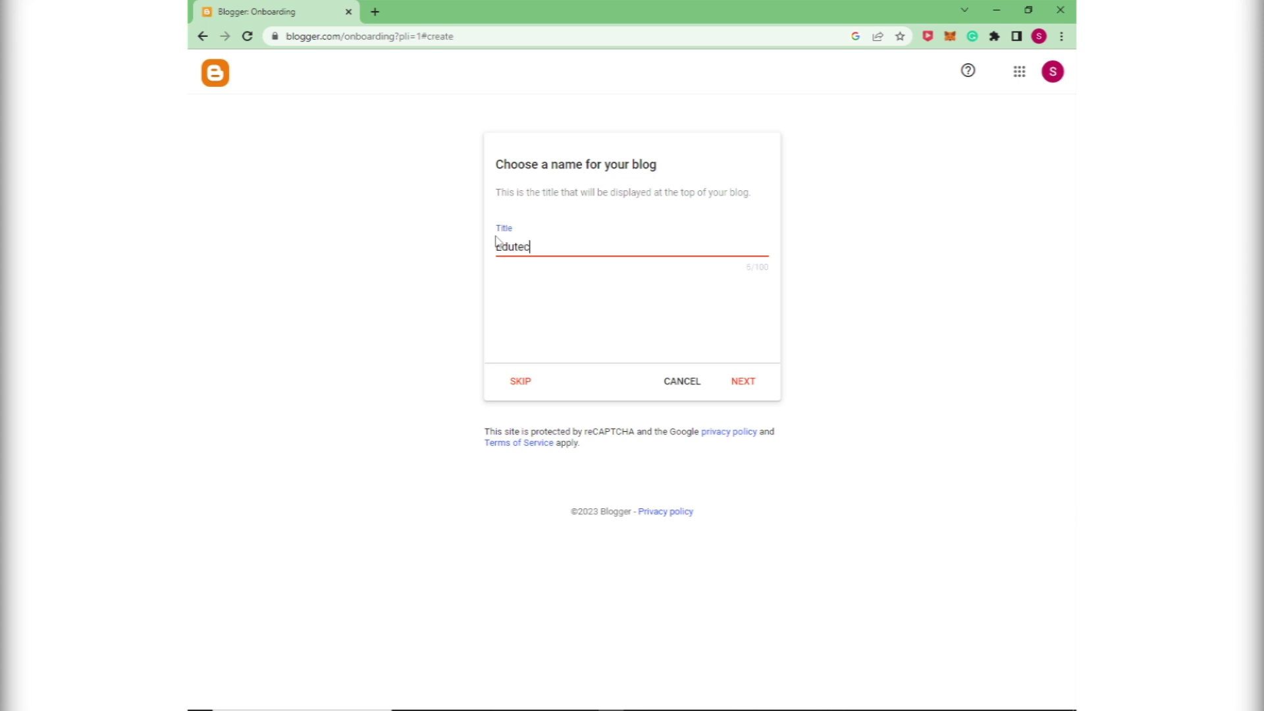
{"action": "double_click", "coordinate": [496, 241]}
Replace the suggested address with 'Edutech-channel.blogspot.com', fix it until available, and continue
{"action": "left_click", "coordinate": [744, 381]}
{"action": "left_click_drag", "start_coordinate": [641, 247], "coordinate": [485, 239]}
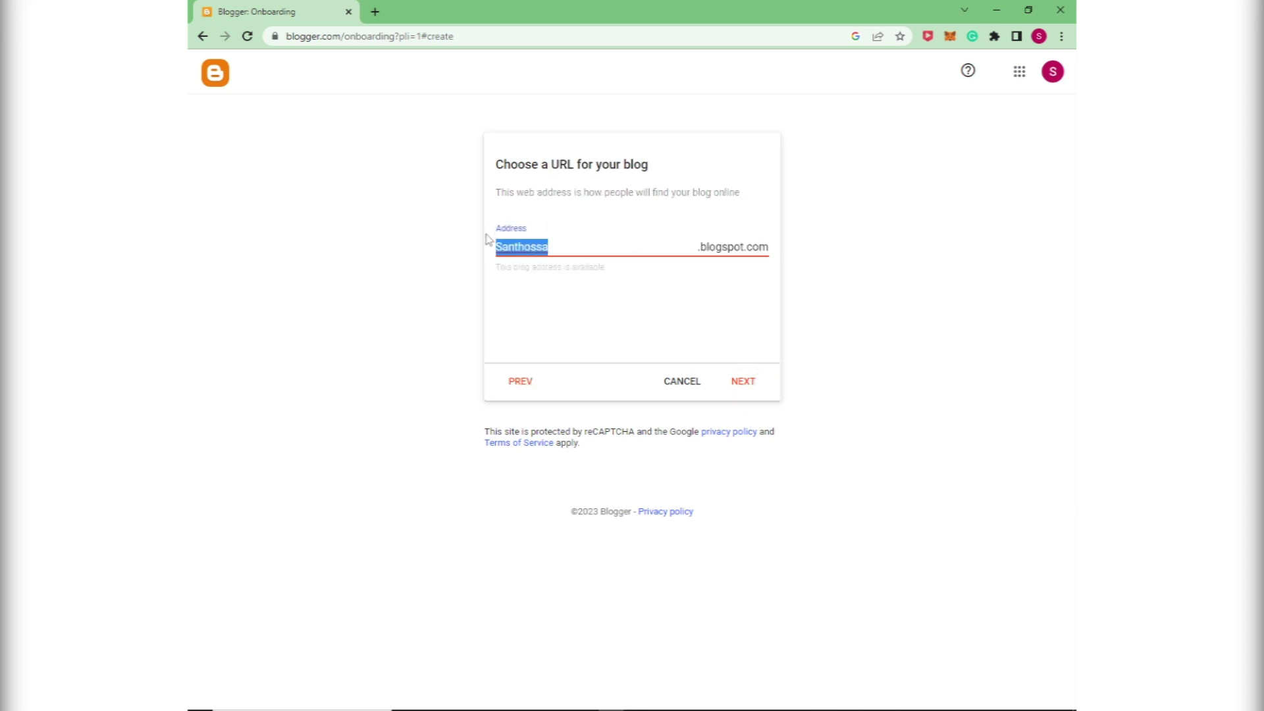
{"action": "key", "text": "BackSpace"}
{"action": "key", "text": "BackSpace"}
{"action": "type", "text": "h"}
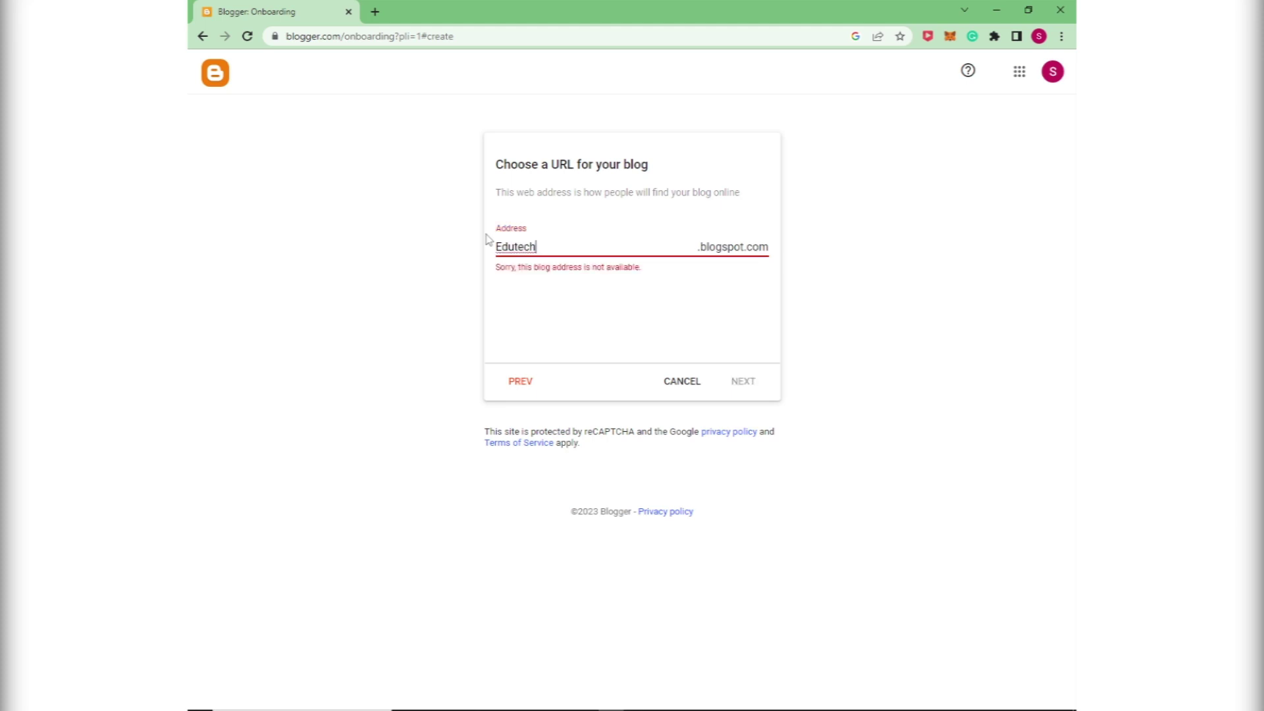
{"action": "type", "text": "C"}
{"action": "left_click", "coordinate": [547, 247]}
{"action": "key", "text": "BackSpace"}
{"action": "type", "text": "c"}
{"action": "type", "text": "-channel"}
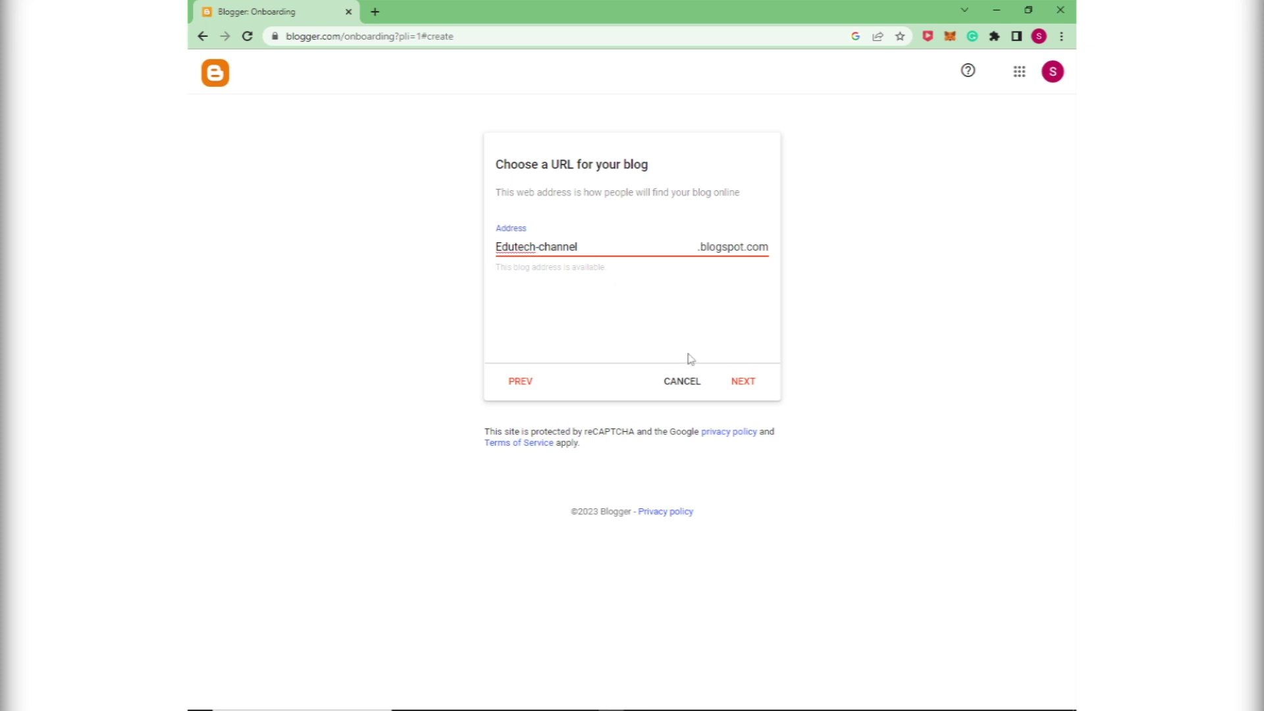
{"action": "left_click", "coordinate": [753, 384]}
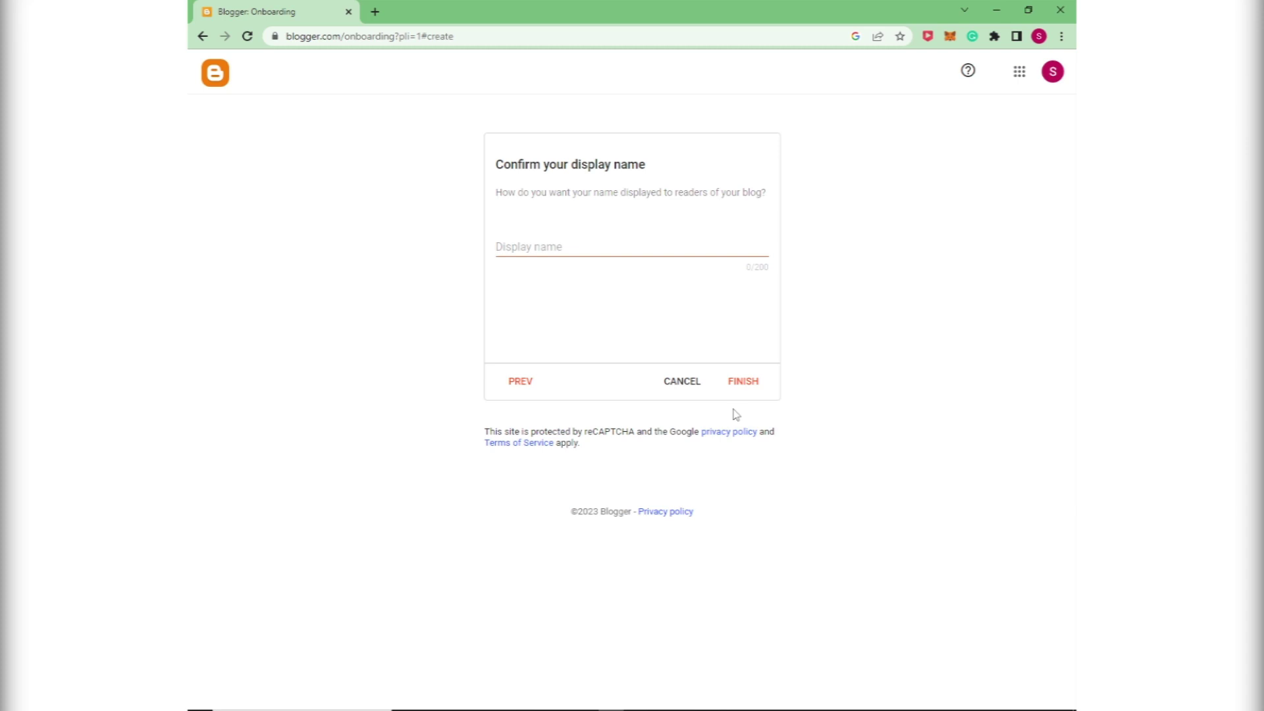
Finish setup with display name 'Edutech', view the empty live blog, and go to Settings
{"action": "left_click", "coordinate": [691, 248]}
{"action": "type", "text": "Edutech"}
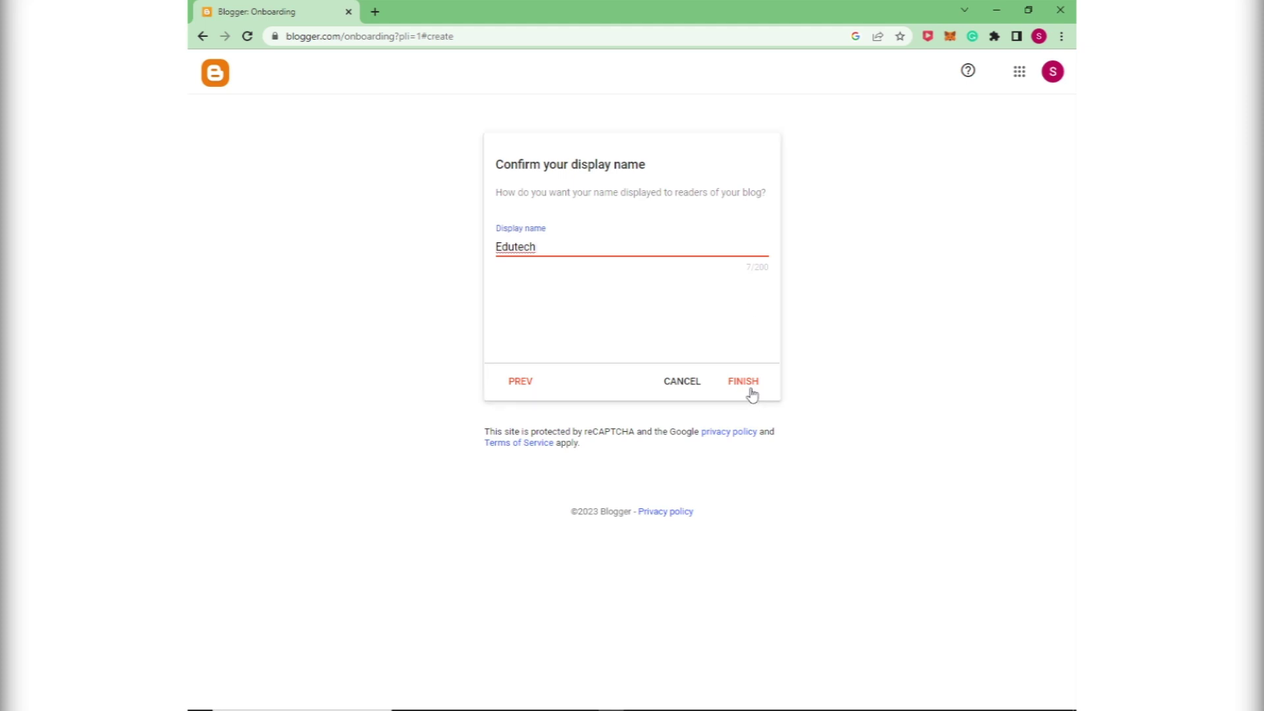
{"action": "left_click", "coordinate": [752, 387]}
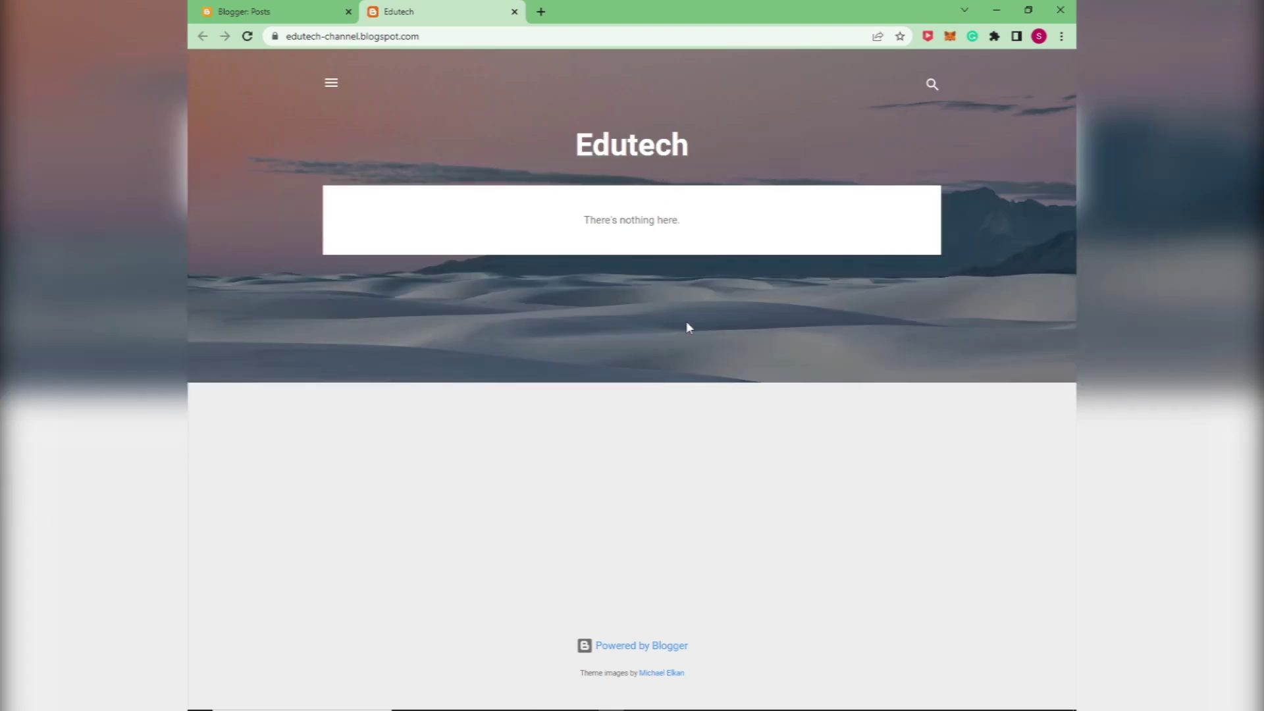
{"action": "left_click", "coordinate": [247, 11]}
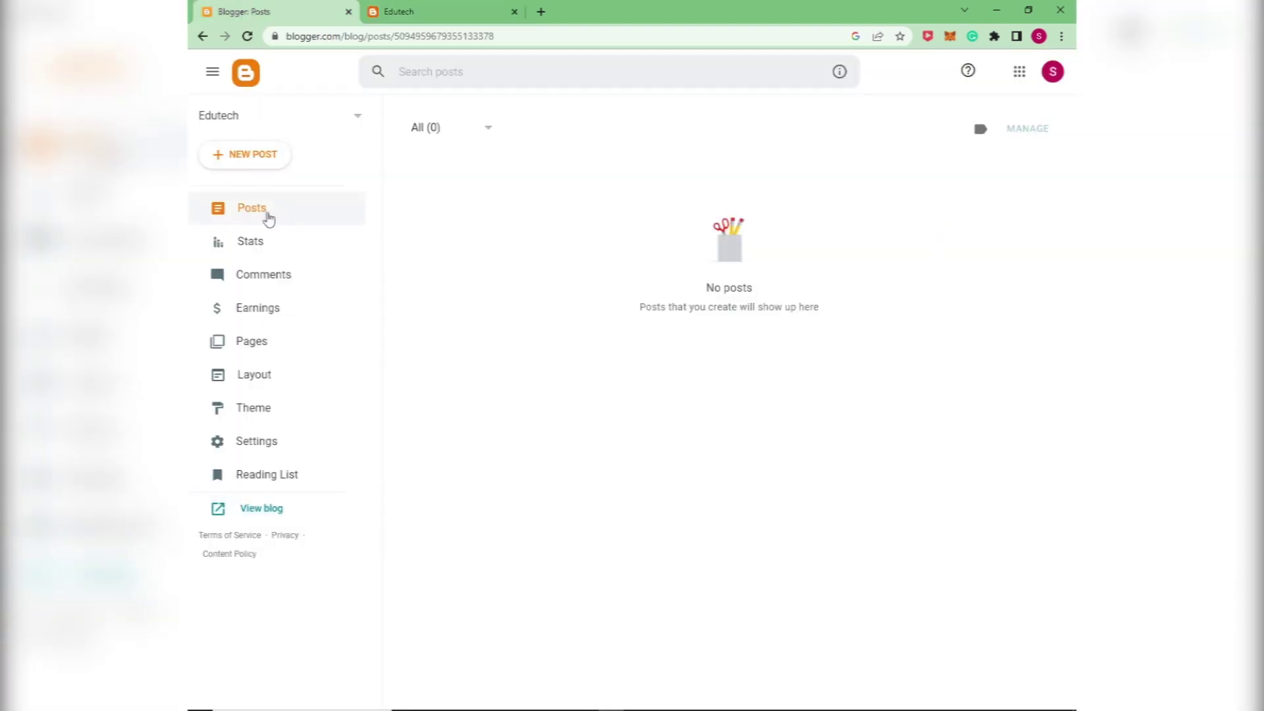
{"action": "left_click", "coordinate": [281, 445]}
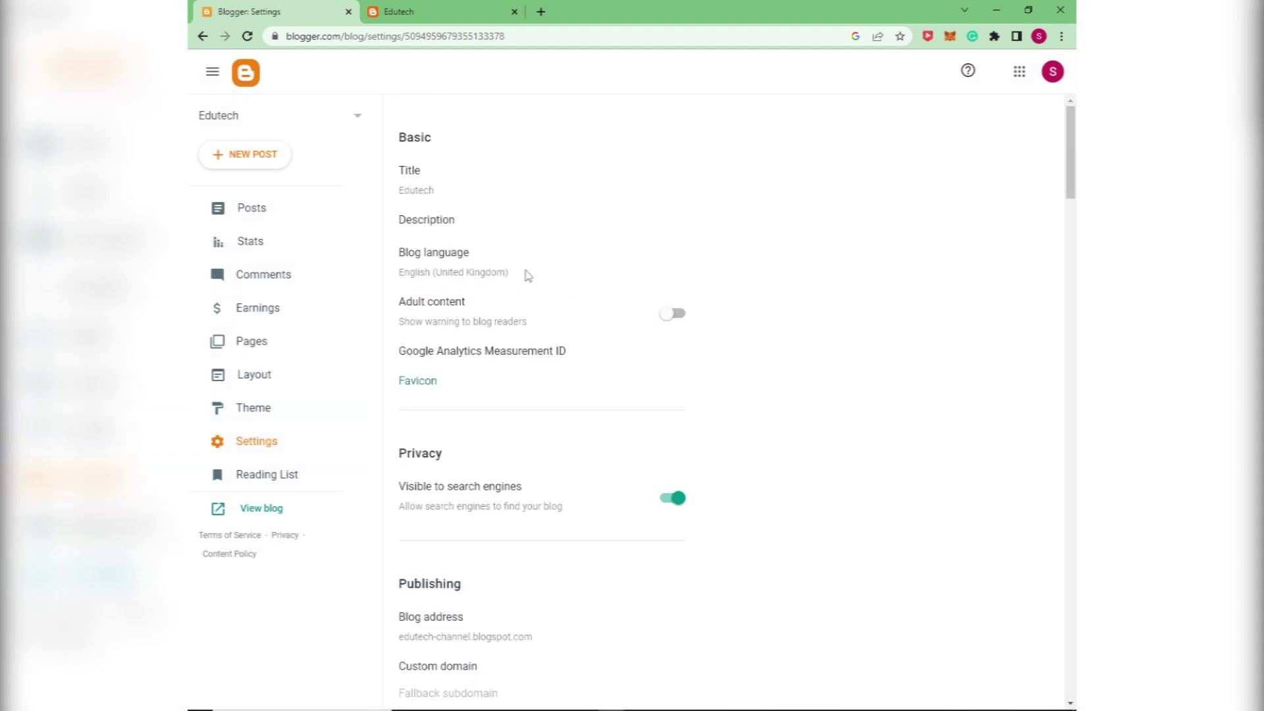
Paste the Edutech Channel welcome paragraph as the blog description and save it
{"action": "left_click", "coordinate": [416, 223]}
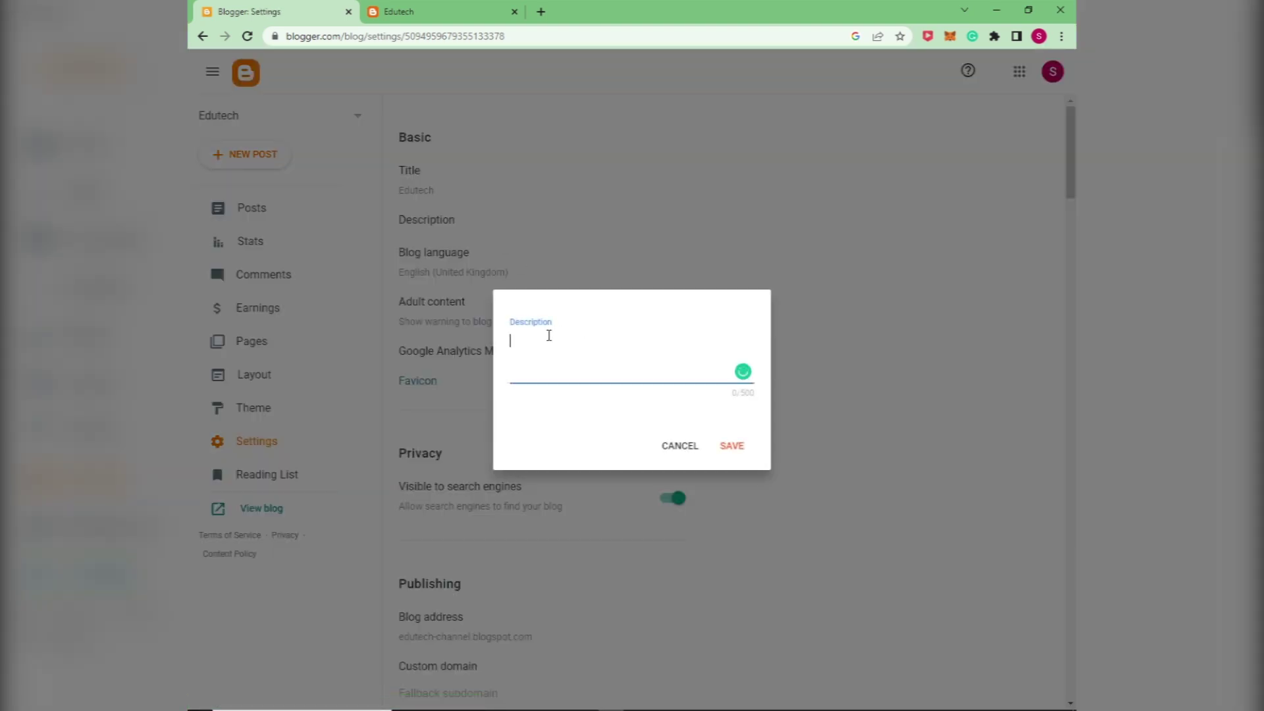
{"action": "key", "text": "ctrl+v"}
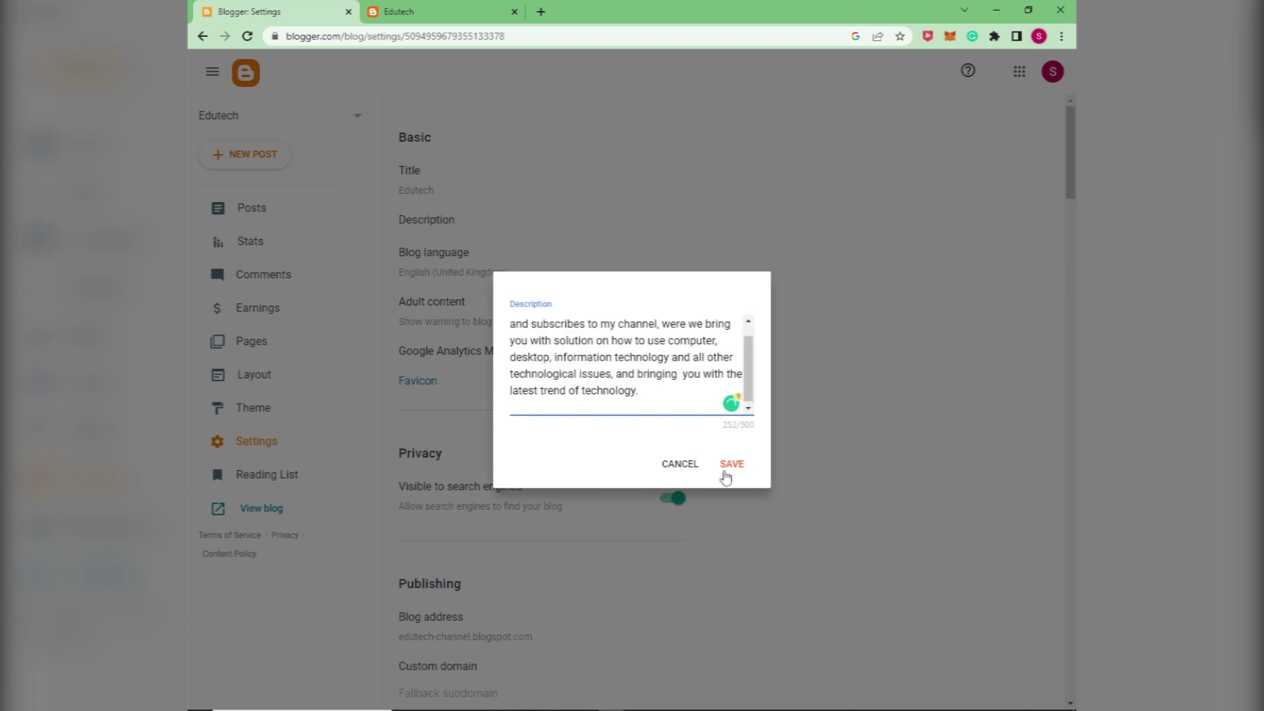
{"action": "left_click", "coordinate": [732, 465]}
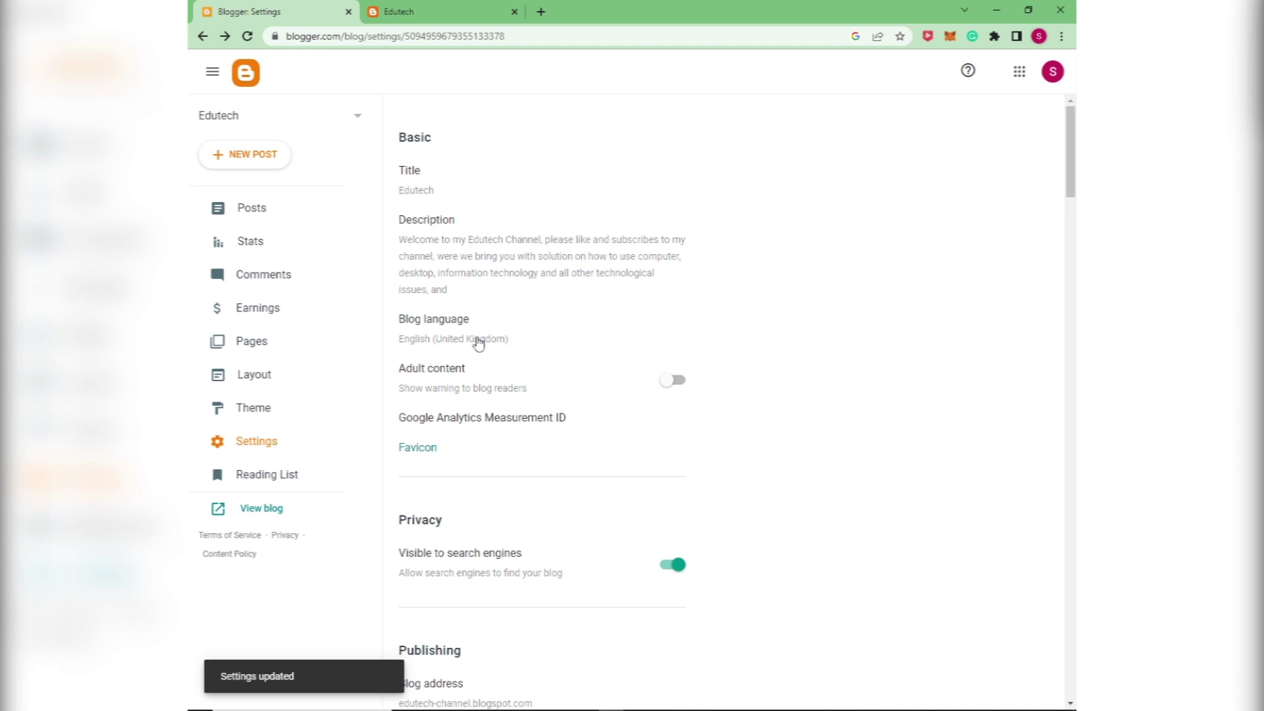
Switch the blog language from English (United Kingdom) to English and save
{"action": "left_click", "coordinate": [478, 341]}
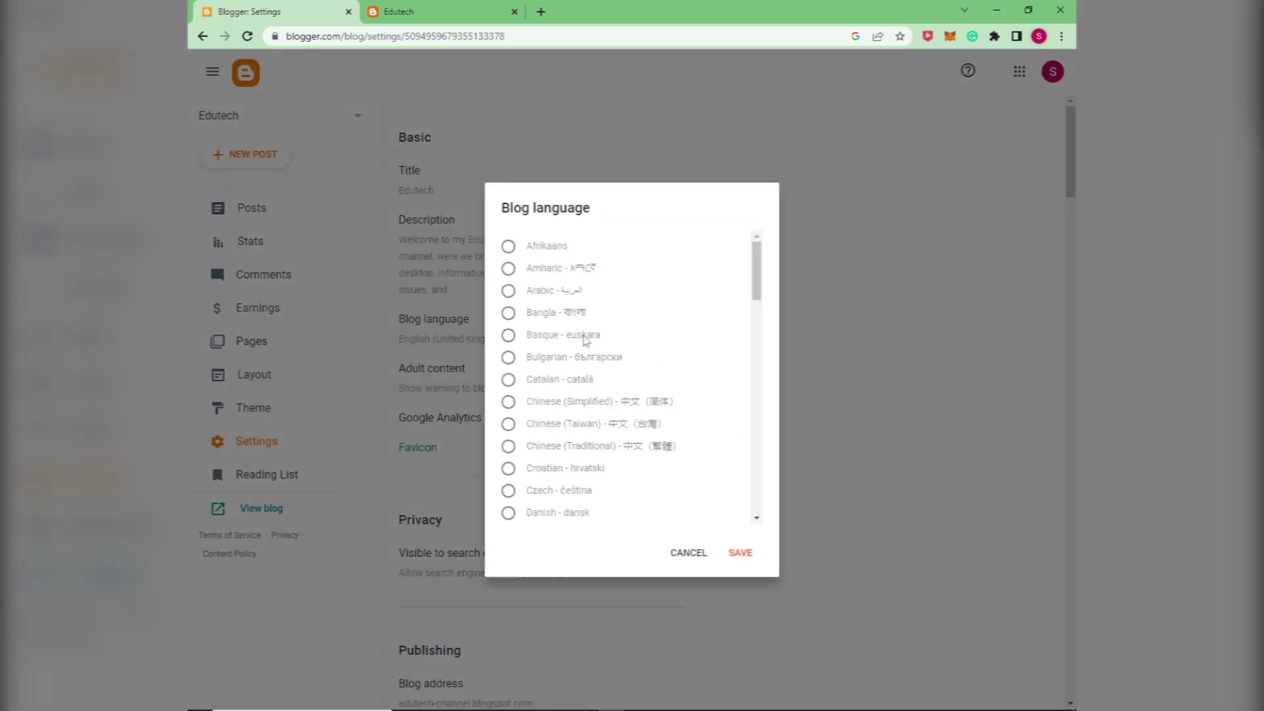
{"action": "scroll", "coordinate": [586, 341], "scroll_direction": "down", "scroll_amount": 1}
{"action": "scroll", "coordinate": [585, 341], "scroll_direction": "down", "scroll_amount": 4}
{"action": "scroll", "coordinate": [585, 341], "scroll_direction": "down", "scroll_amount": 2}
{"action": "scroll", "coordinate": [582, 357], "scroll_direction": "up", "scroll_amount": 4}
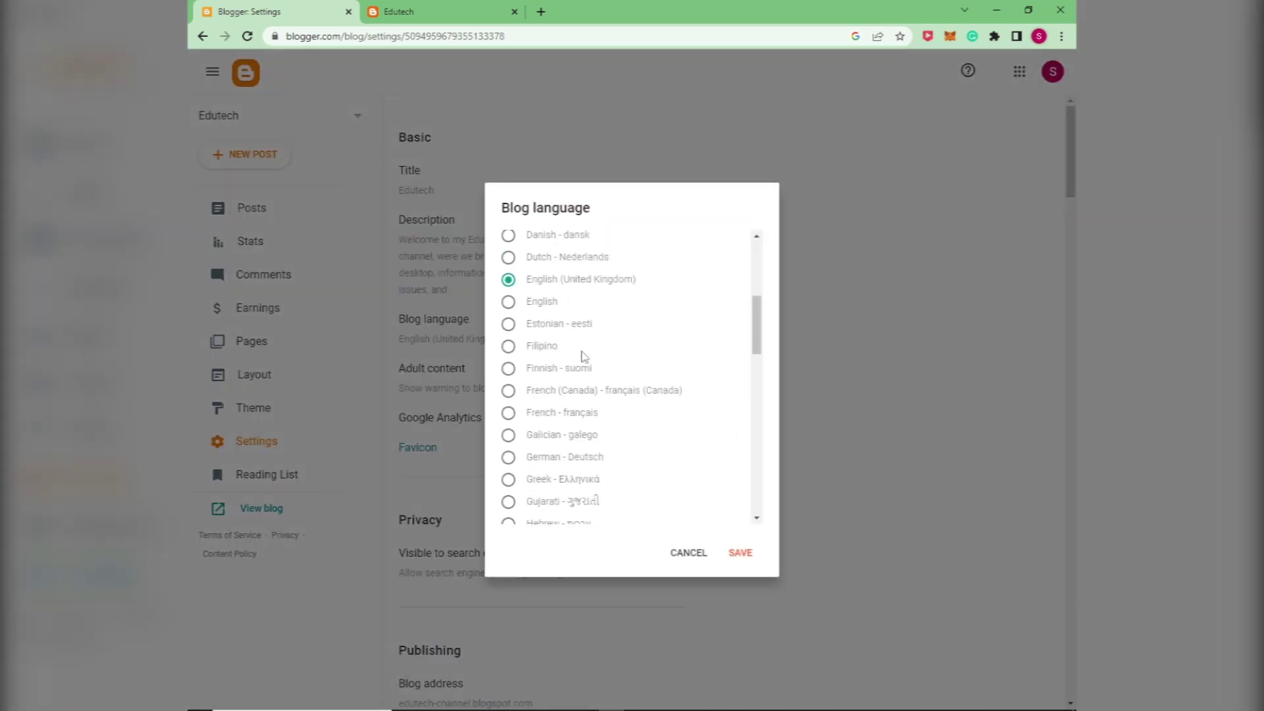
{"action": "left_click", "coordinate": [543, 302]}
{"action": "left_click", "coordinate": [742, 553]}
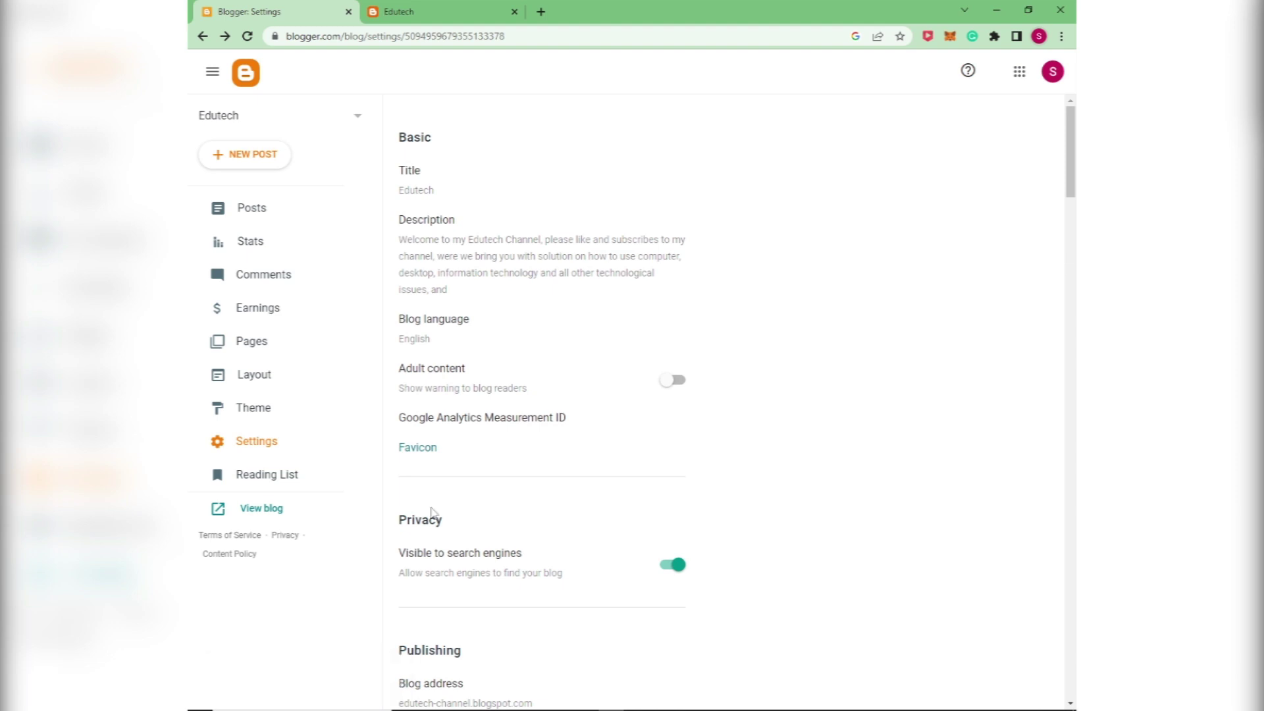
{"action": "scroll", "coordinate": [438, 460], "scroll_direction": "down", "scroll_amount": 2}
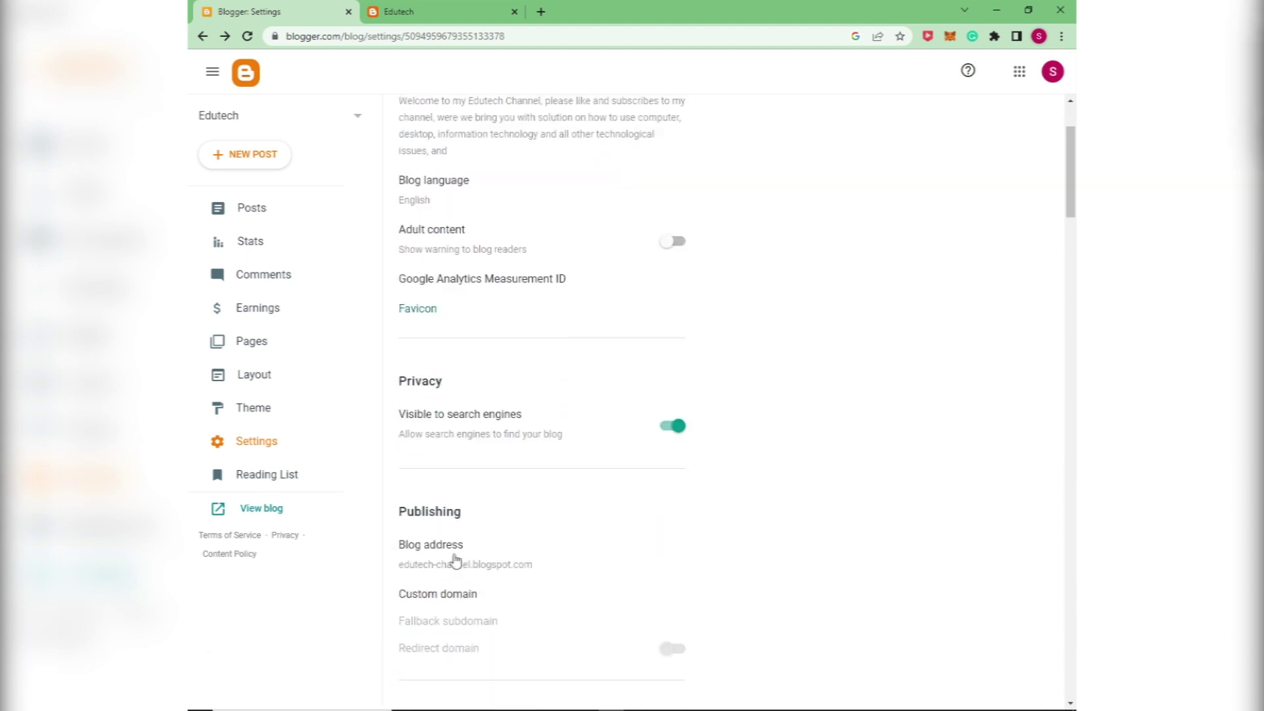
{"action": "scroll", "coordinate": [513, 520], "scroll_direction": "down", "scroll_amount": 2}
{"action": "scroll", "coordinate": [514, 519], "scroll_direction": "down", "scroll_amount": 5}
{"action": "scroll", "coordinate": [513, 520], "scroll_direction": "down", "scroll_amount": 6}
{"action": "scroll", "coordinate": [514, 520], "scroll_direction": "down", "scroll_amount": 5}
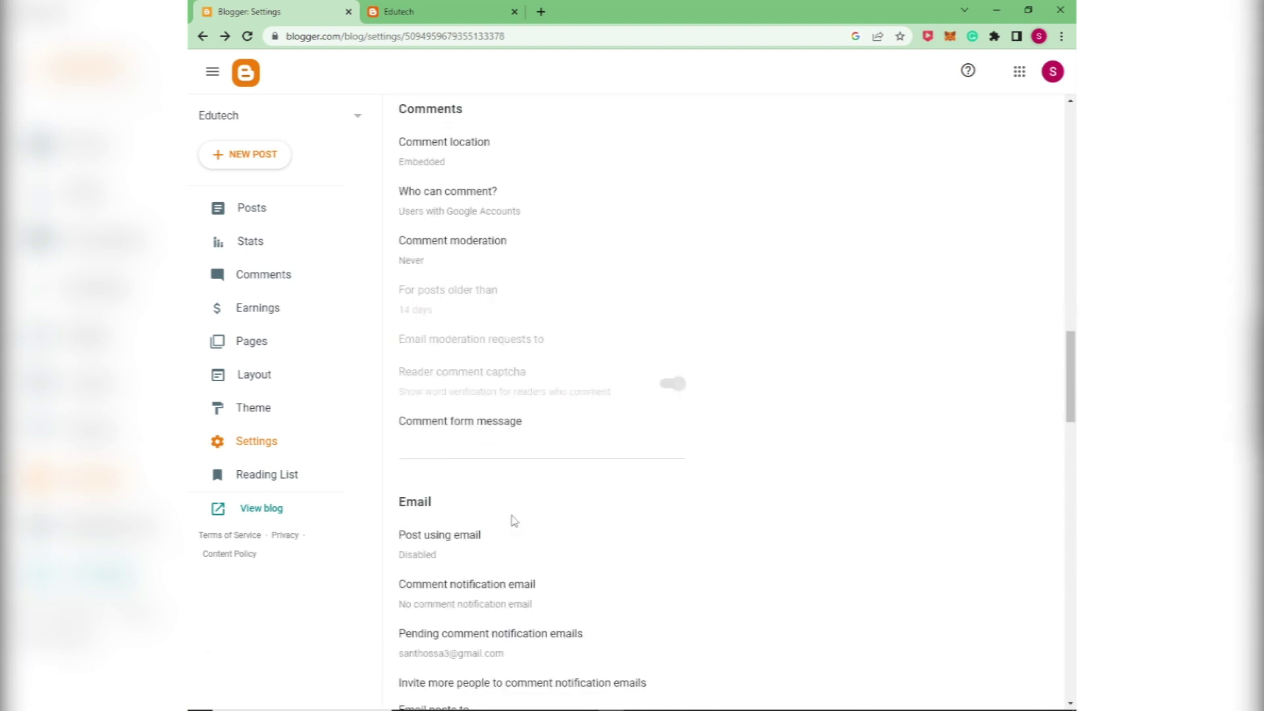
{"action": "scroll", "coordinate": [513, 519], "scroll_direction": "down", "scroll_amount": 4}
{"action": "scroll", "coordinate": [515, 519], "scroll_direction": "down", "scroll_amount": 5}
{"action": "scroll", "coordinate": [514, 519], "scroll_direction": "down", "scroll_amount": 5}
{"action": "scroll", "coordinate": [514, 520], "scroll_direction": "down", "scroll_amount": 1}
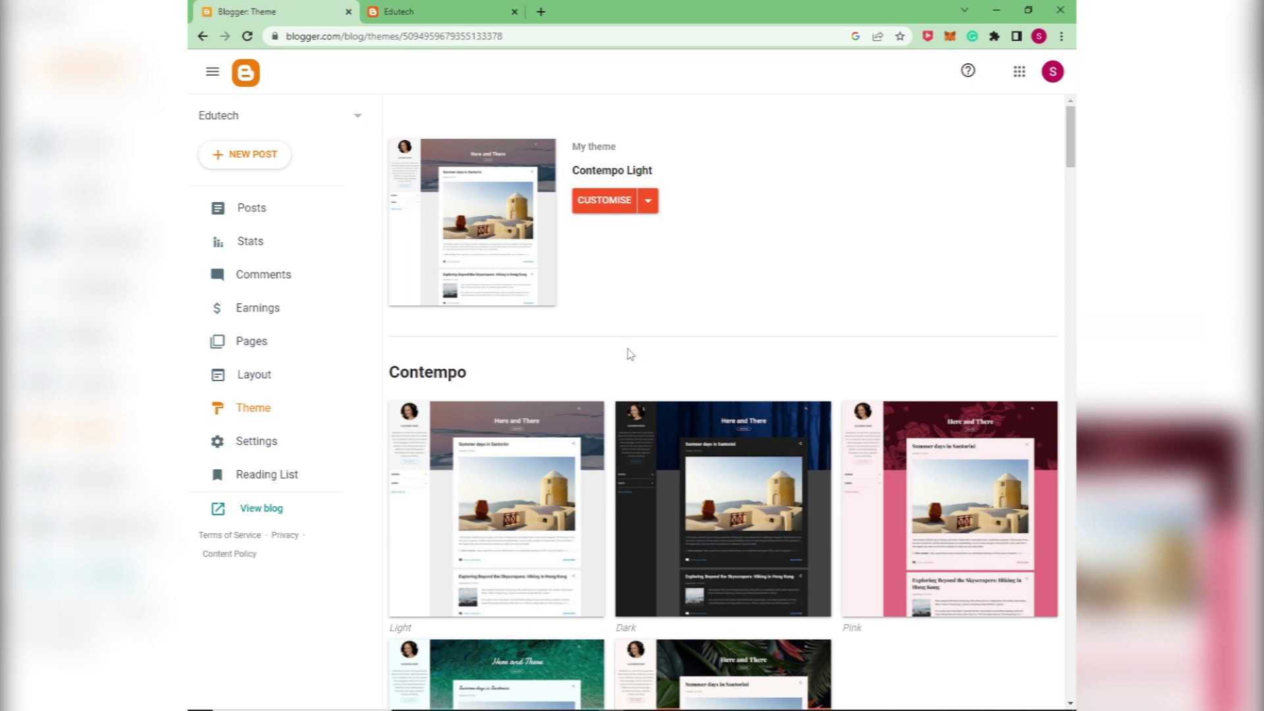
{"action": "scroll", "coordinate": [625, 344], "scroll_direction": "down", "scroll_amount": 3}
{"action": "scroll", "coordinate": [639, 344], "scroll_direction": "down", "scroll_amount": 3}
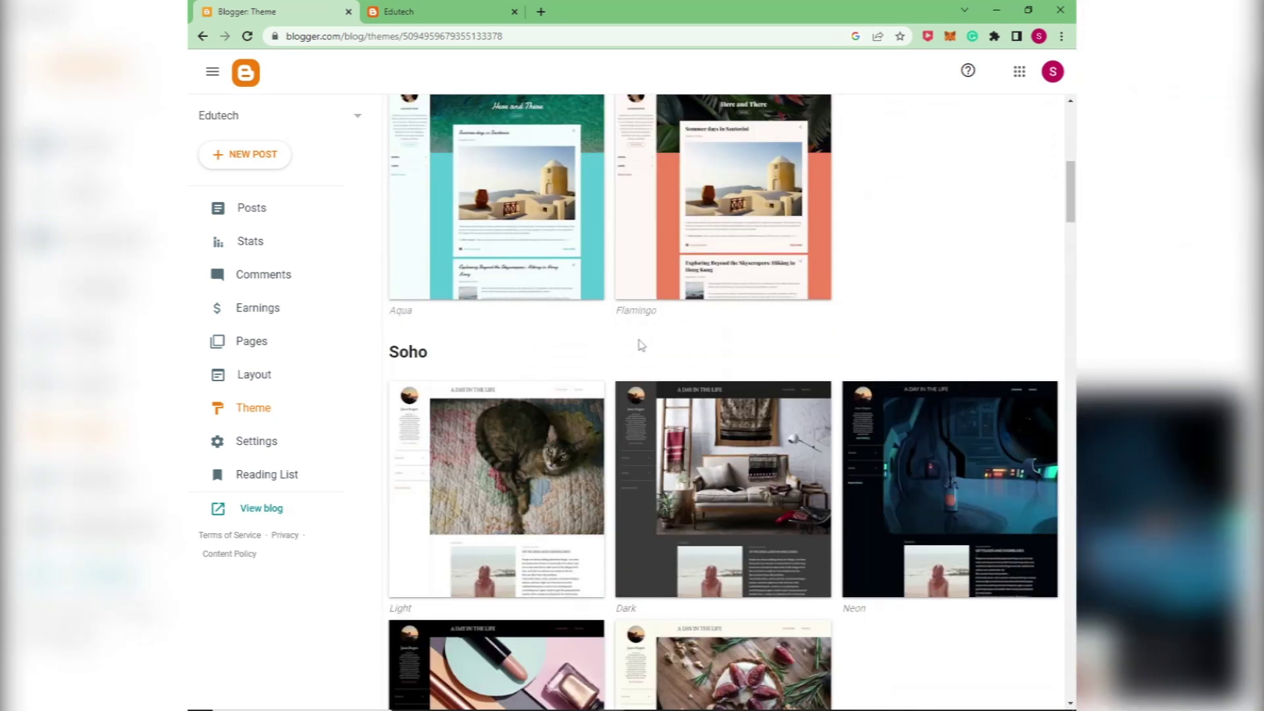
{"action": "scroll", "coordinate": [698, 323], "scroll_direction": "down", "scroll_amount": 5}
{"action": "scroll", "coordinate": [697, 323], "scroll_direction": "down", "scroll_amount": 3}
{"action": "scroll", "coordinate": [698, 324], "scroll_direction": "down", "scroll_amount": 2}
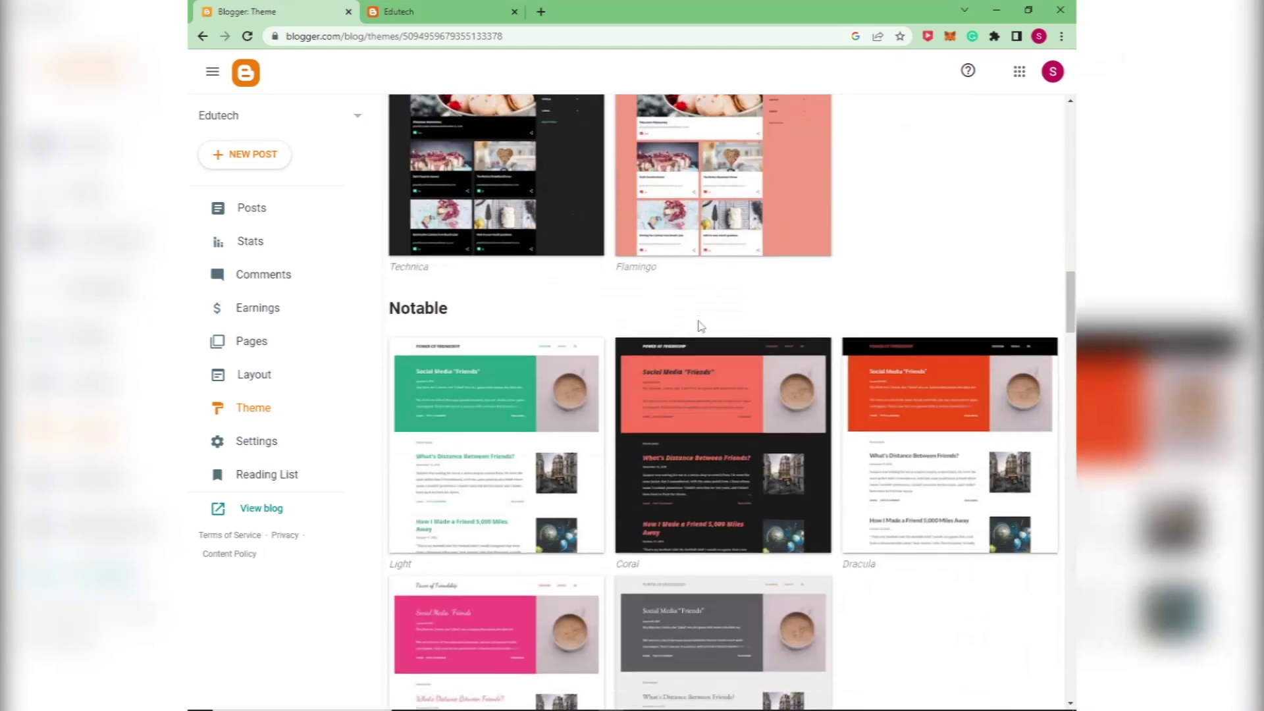
{"action": "scroll", "coordinate": [698, 327], "scroll_direction": "down", "scroll_amount": 3}
{"action": "scroll", "coordinate": [697, 328], "scroll_direction": "down", "scroll_amount": 2}
{"action": "scroll", "coordinate": [698, 327], "scroll_direction": "down", "scroll_amount": 2}
{"action": "scroll", "coordinate": [698, 326], "scroll_direction": "down", "scroll_amount": 5}
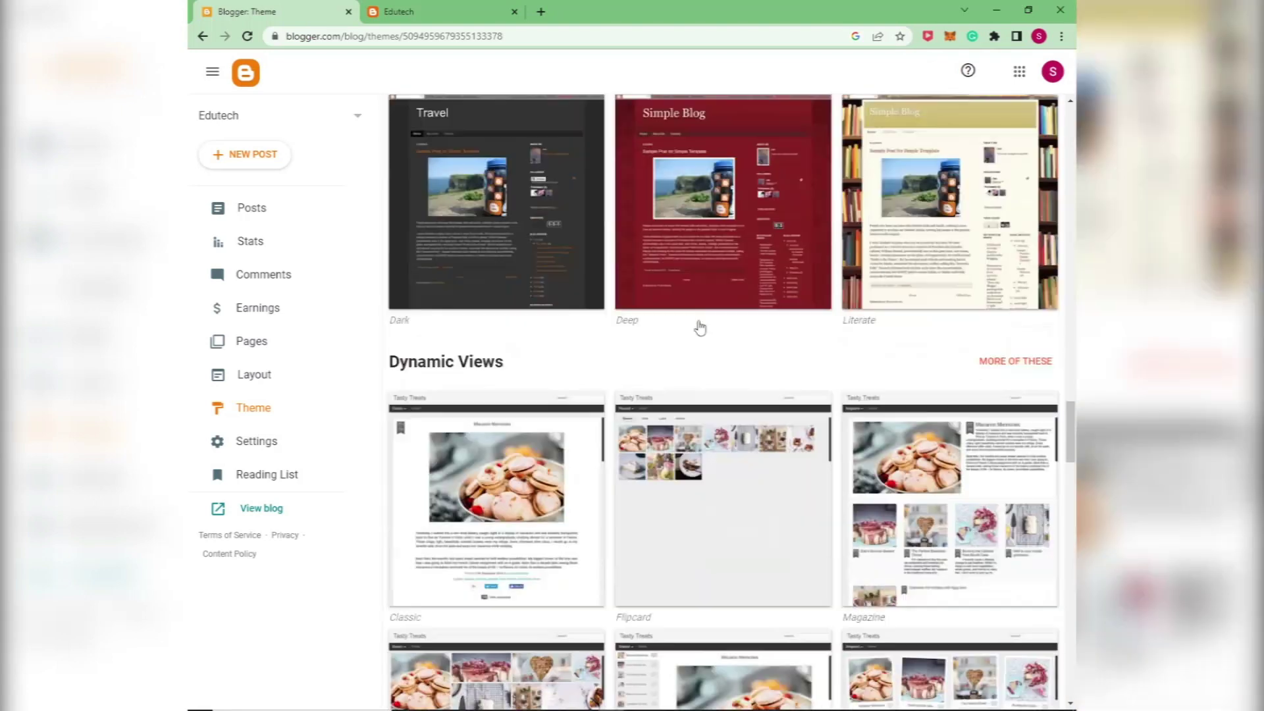
{"action": "scroll", "coordinate": [697, 327], "scroll_direction": "down", "scroll_amount": 3}
{"action": "scroll", "coordinate": [697, 327], "scroll_direction": "down", "scroll_amount": 2}
{"action": "scroll", "coordinate": [698, 327], "scroll_direction": "down", "scroll_amount": 1}
{"action": "scroll", "coordinate": [699, 327], "scroll_direction": "down", "scroll_amount": 4}
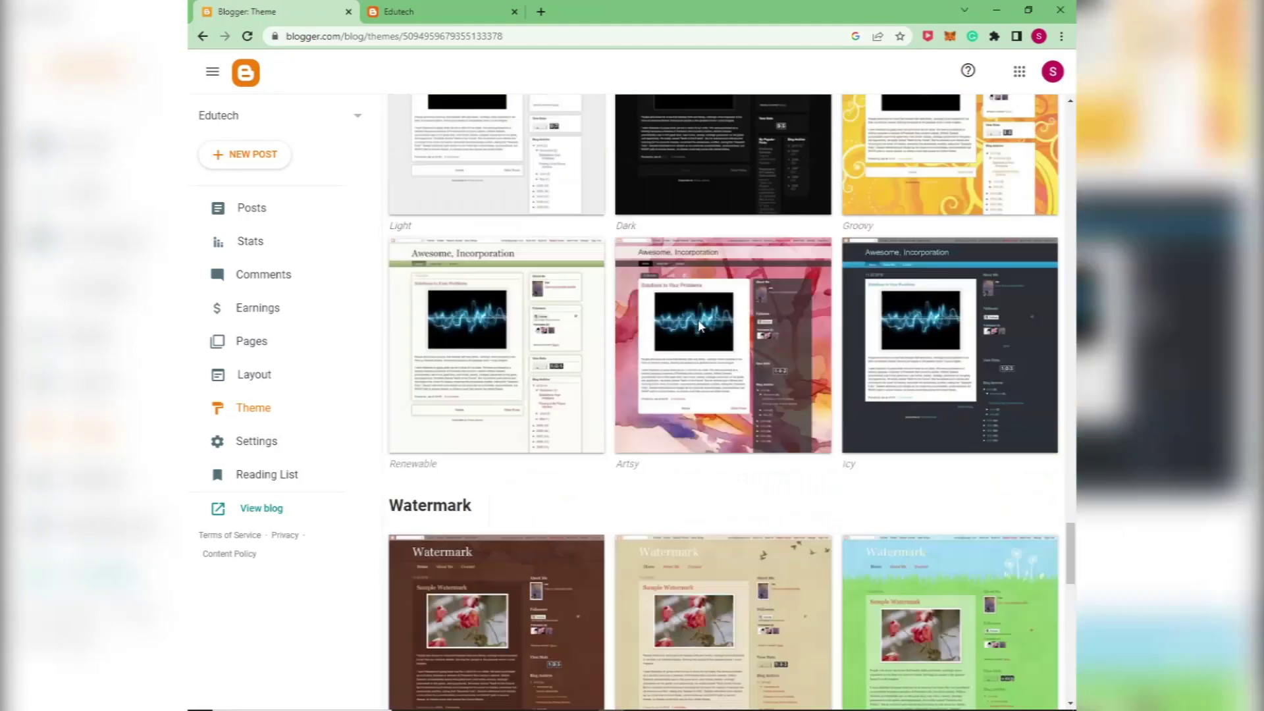
{"action": "scroll", "coordinate": [699, 328], "scroll_direction": "down", "scroll_amount": 4}
{"action": "scroll", "coordinate": [698, 327], "scroll_direction": "down", "scroll_amount": 6}
{"action": "scroll", "coordinate": [698, 327], "scroll_direction": "down", "scroll_amount": 2}
{"action": "scroll", "coordinate": [698, 327], "scroll_direction": "up", "scroll_amount": 5}
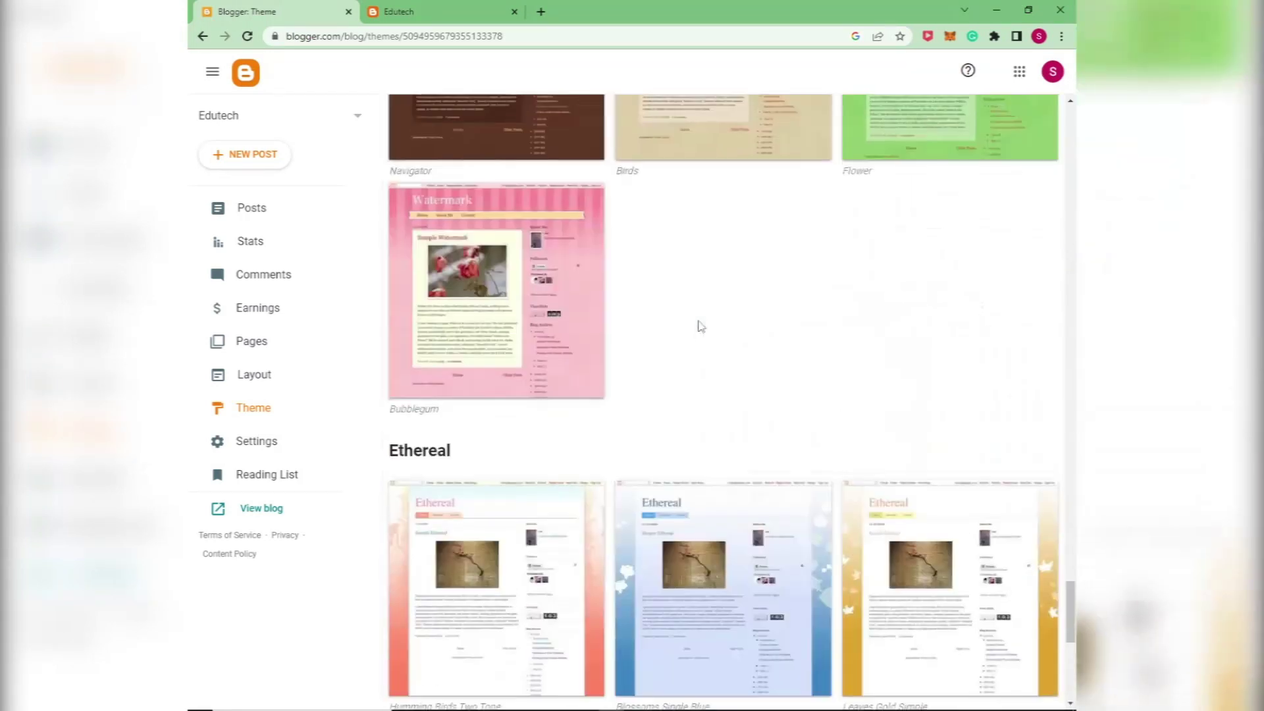
{"action": "scroll", "coordinate": [698, 327], "scroll_direction": "up", "scroll_amount": 8}
{"action": "scroll", "coordinate": [699, 326], "scroll_direction": "up", "scroll_amount": 4}
{"action": "scroll", "coordinate": [700, 325], "scroll_direction": "up", "scroll_amount": 5}
{"action": "scroll", "coordinate": [554, 390], "scroll_direction": "up", "scroll_amount": 6}
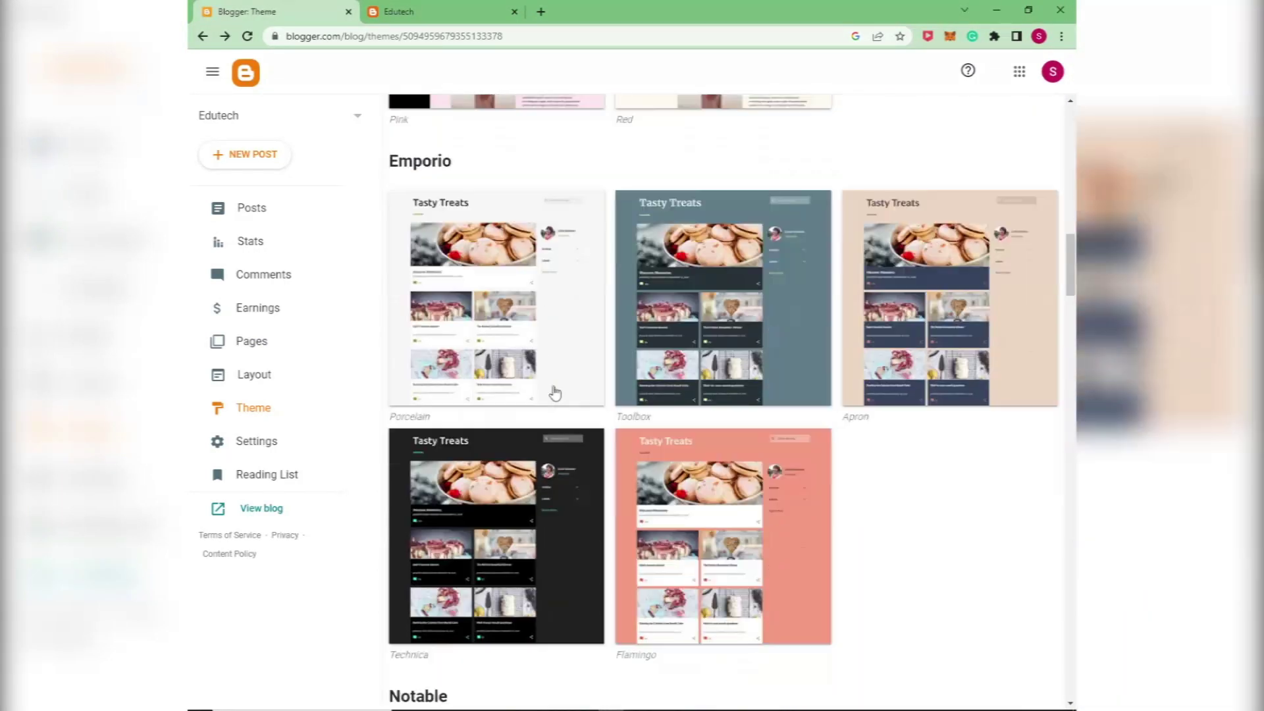
{"action": "scroll", "coordinate": [554, 390], "scroll_direction": "up", "scroll_amount": 6}
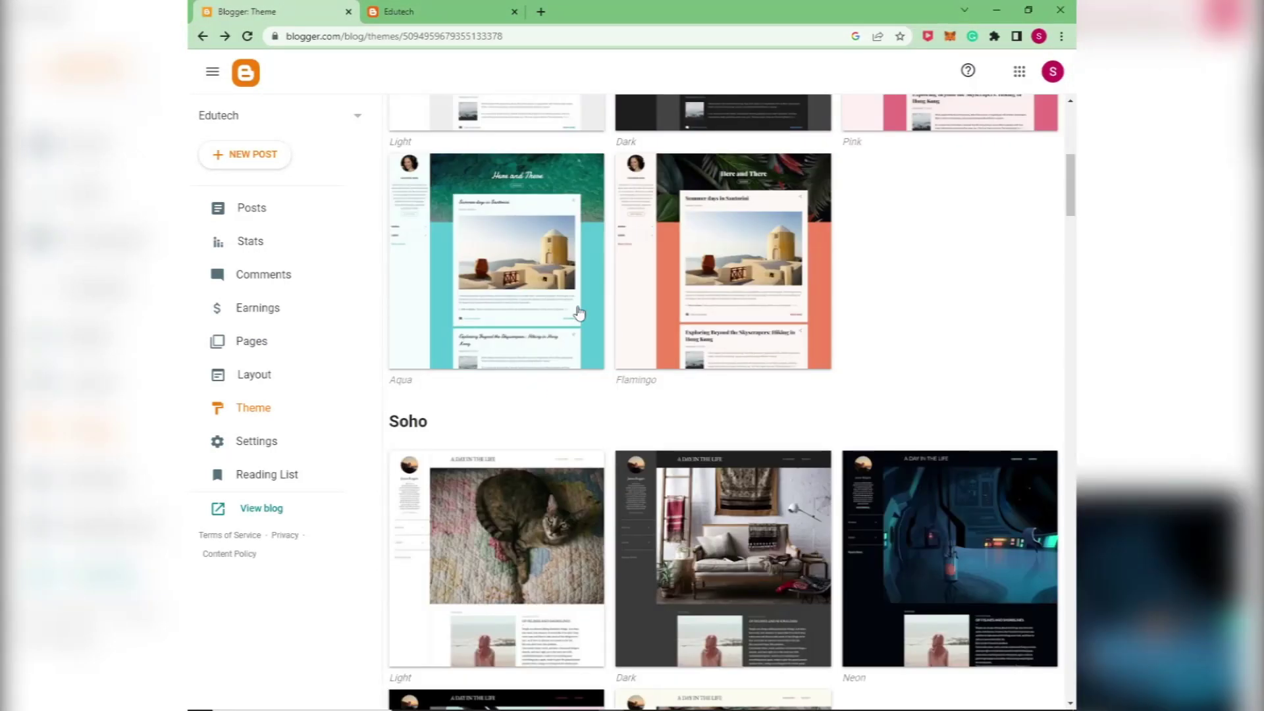
{"action": "scroll", "coordinate": [579, 313], "scroll_direction": "up", "scroll_amount": 2}
{"action": "scroll", "coordinate": [569, 395], "scroll_direction": "up", "scroll_amount": 2}
Apply the Contempo Aqua theme to the Edutech blog and preview it
{"action": "left_click", "coordinate": [558, 453]}
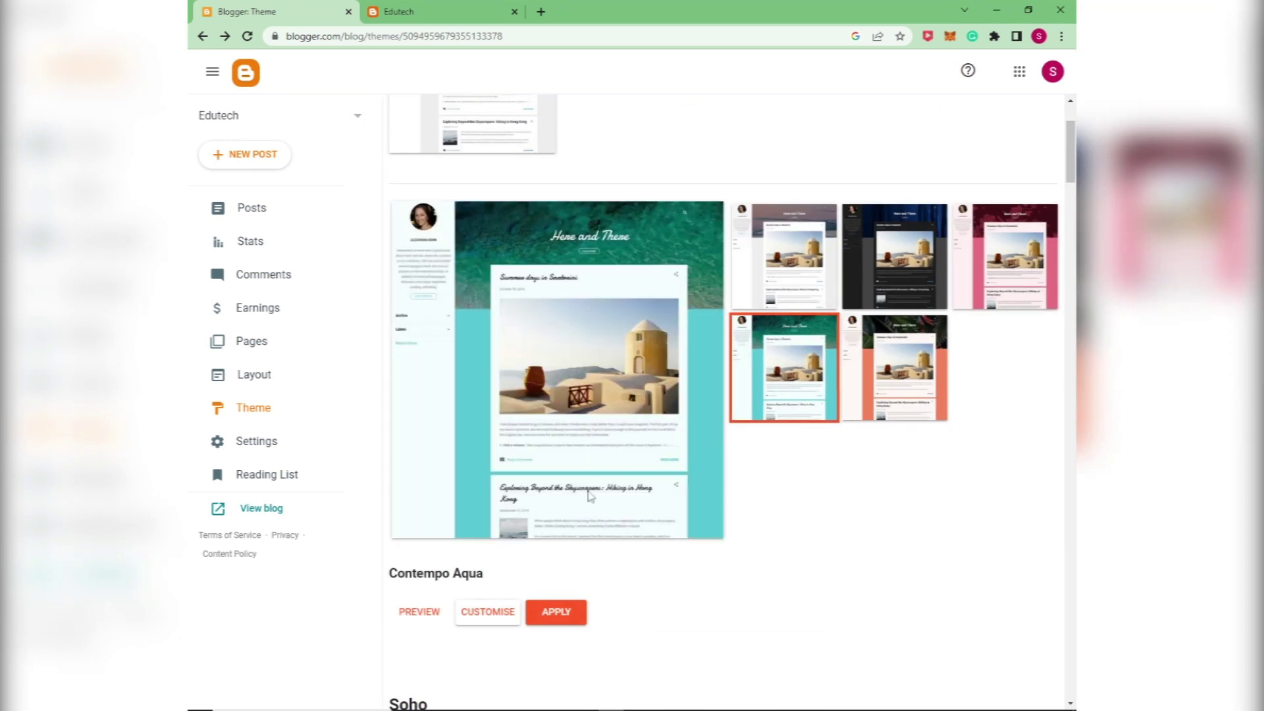
{"action": "left_click", "coordinate": [542, 614]}
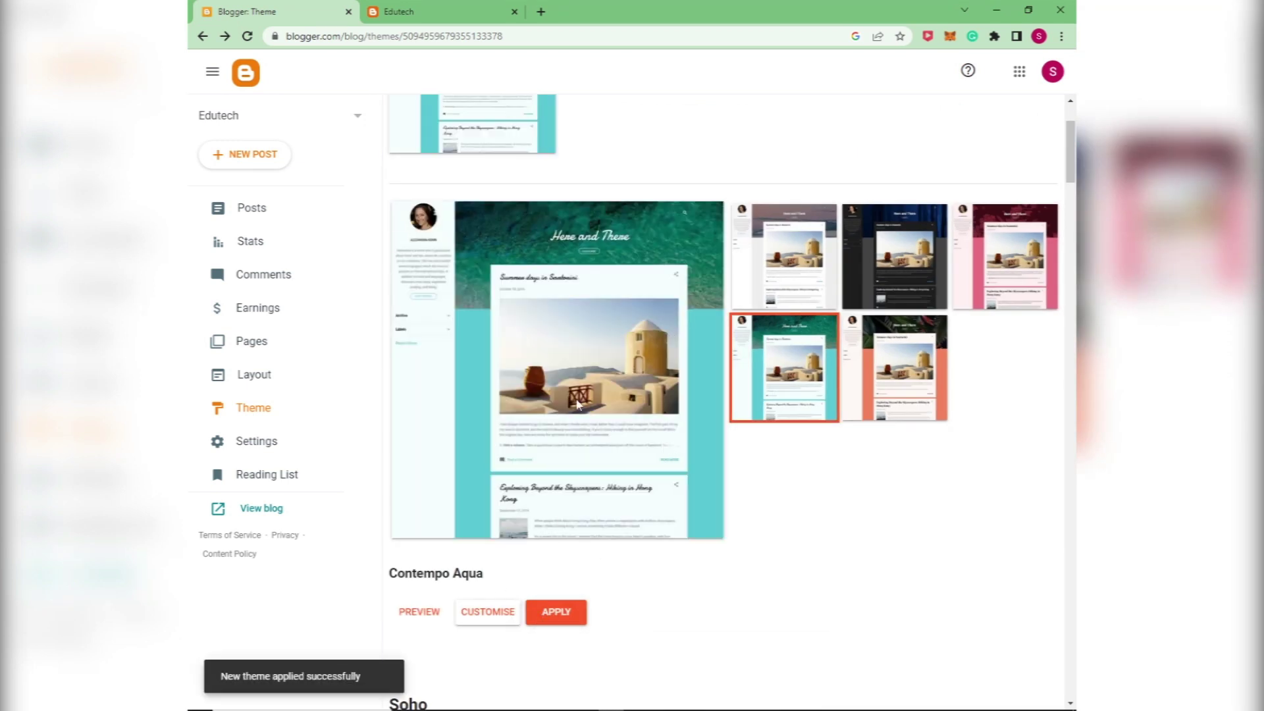
{"action": "left_click", "coordinate": [427, 614]}
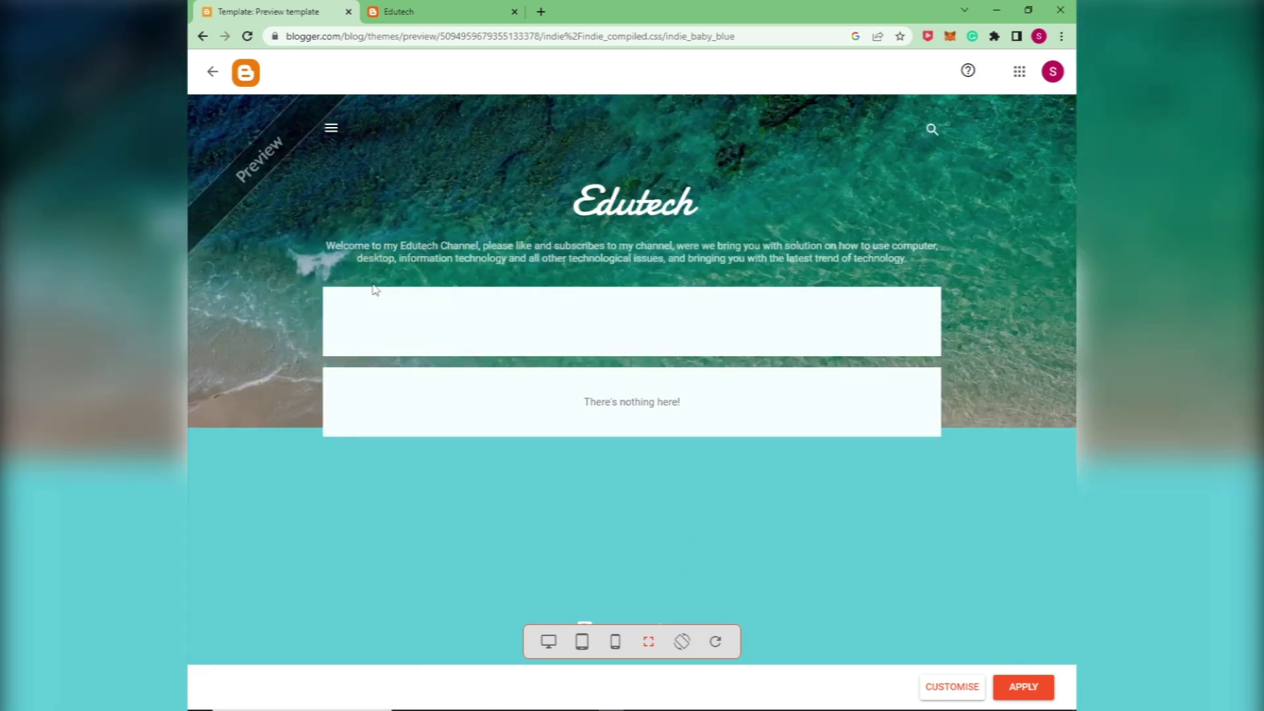
Leave the preview and browse the theme's Customise sections (advanced, gadgets, background) without changes
{"action": "left_click", "coordinate": [212, 71]}
{"action": "left_click", "coordinate": [485, 613]}
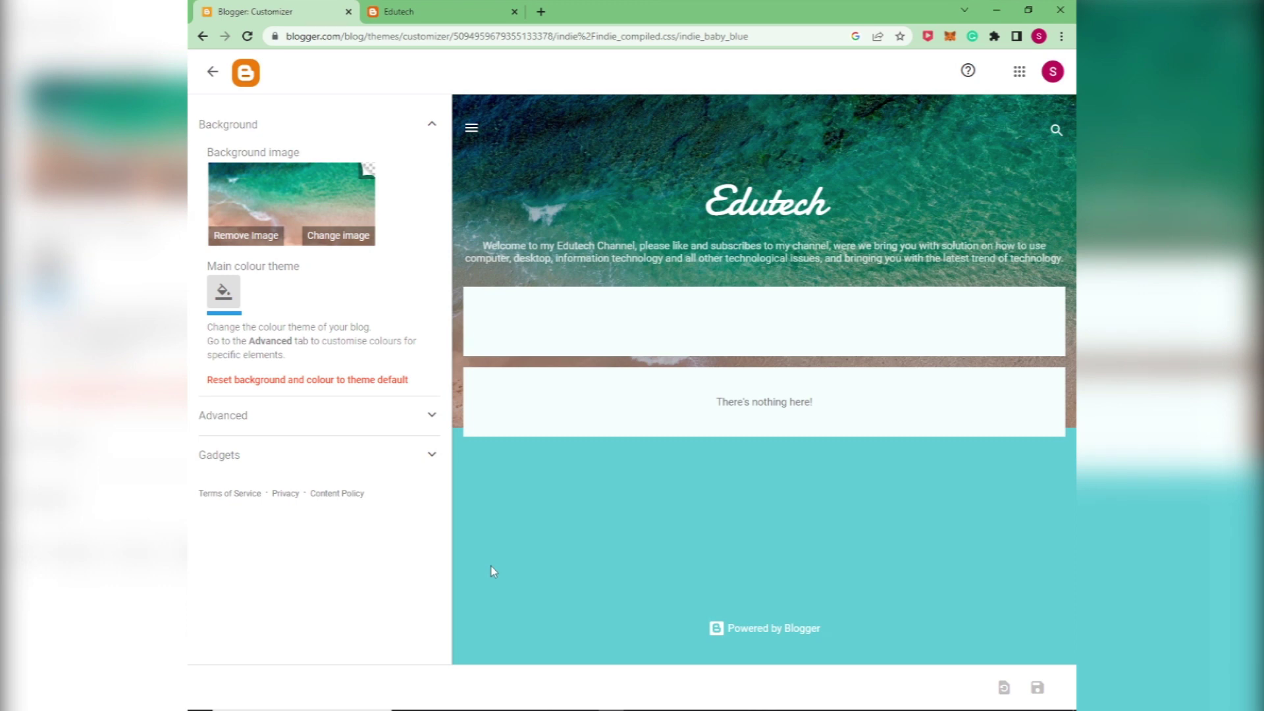
{"action": "left_click", "coordinate": [379, 418]}
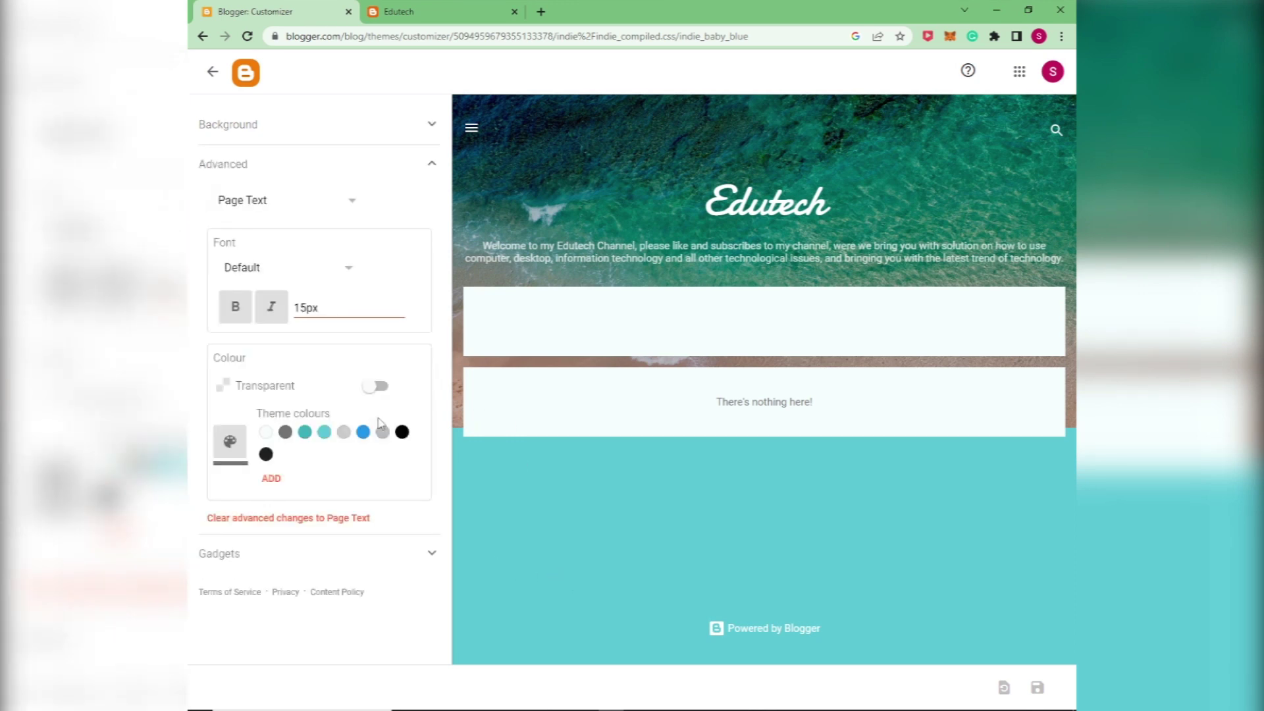
{"action": "left_click", "coordinate": [426, 556]}
{"action": "left_click", "coordinate": [415, 138]}
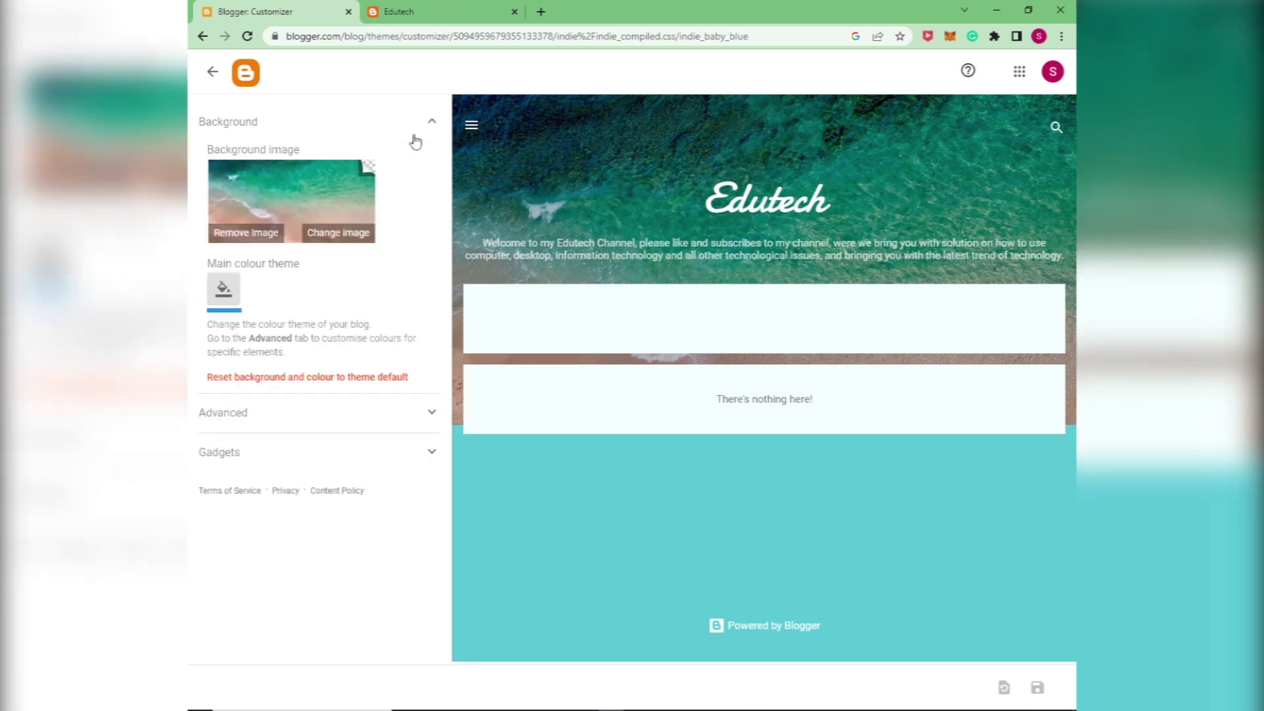
{"action": "left_click", "coordinate": [375, 124]}
{"action": "left_click", "coordinate": [212, 72]}
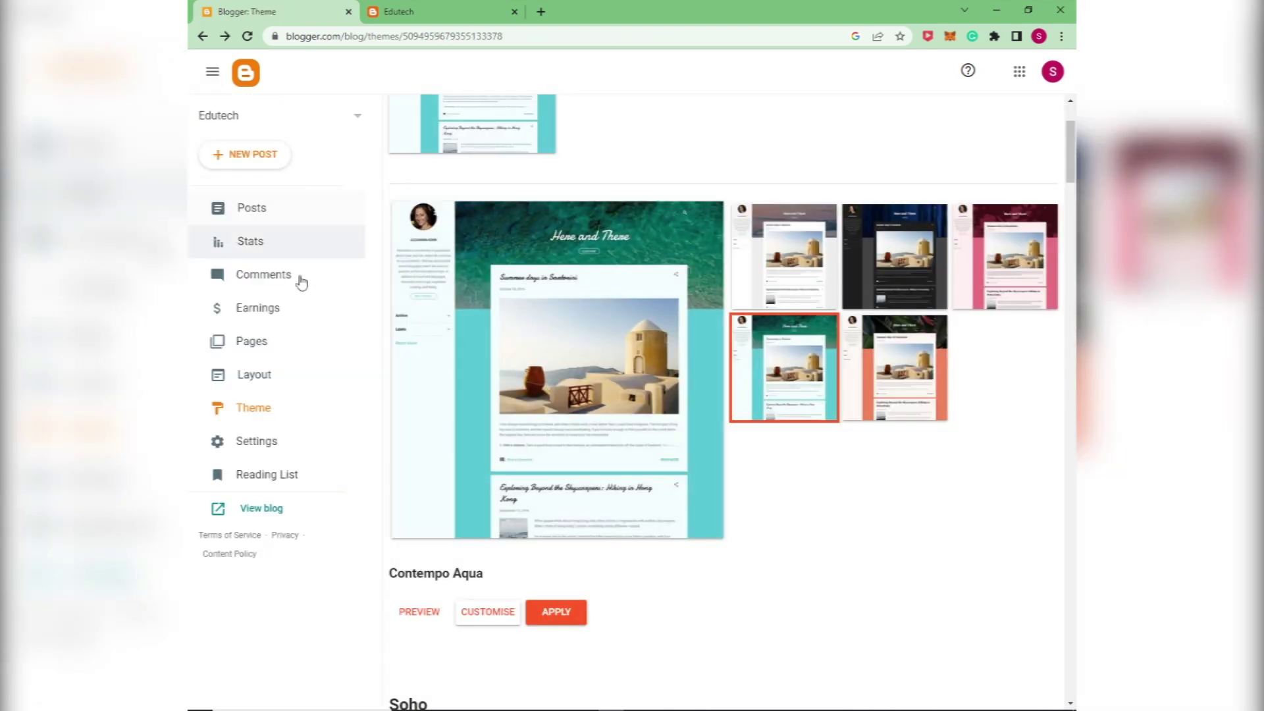
View the live Edutech blog in its aqua theme, then return to the empty Posts list
{"action": "left_click", "coordinate": [277, 508]}
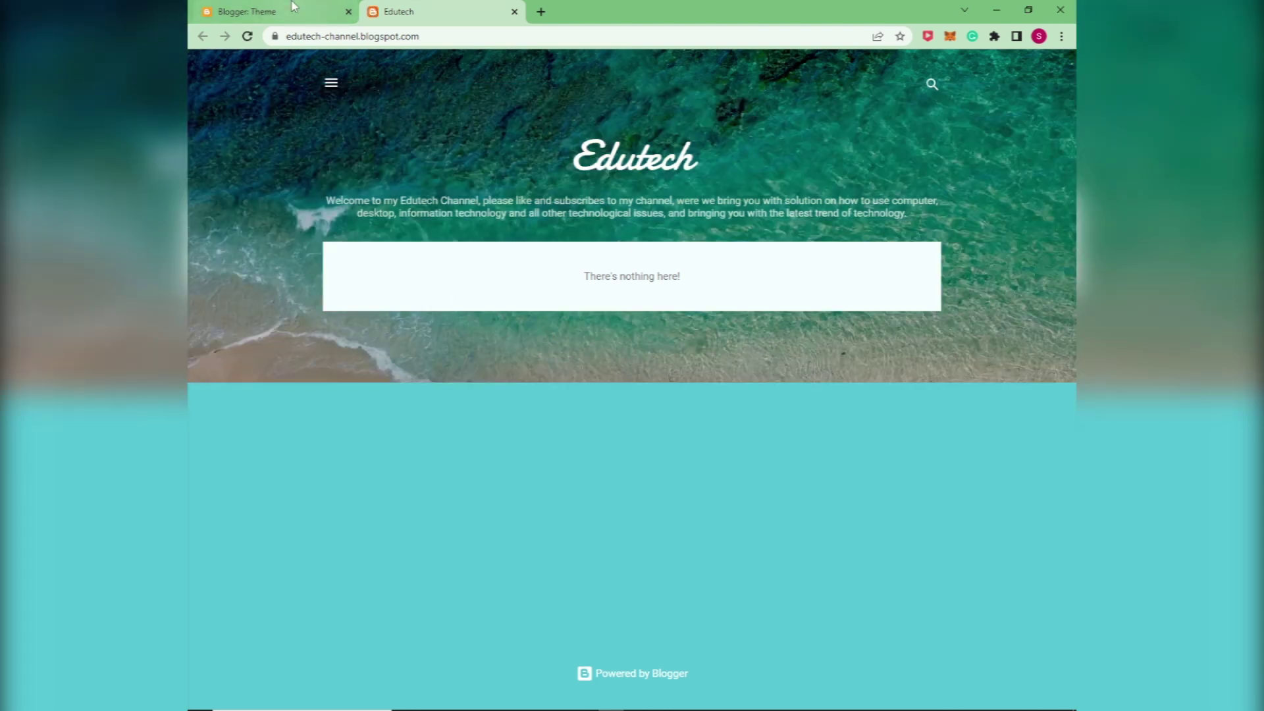
{"action": "left_click", "coordinate": [292, 7]}
{"action": "left_click", "coordinate": [280, 213]}
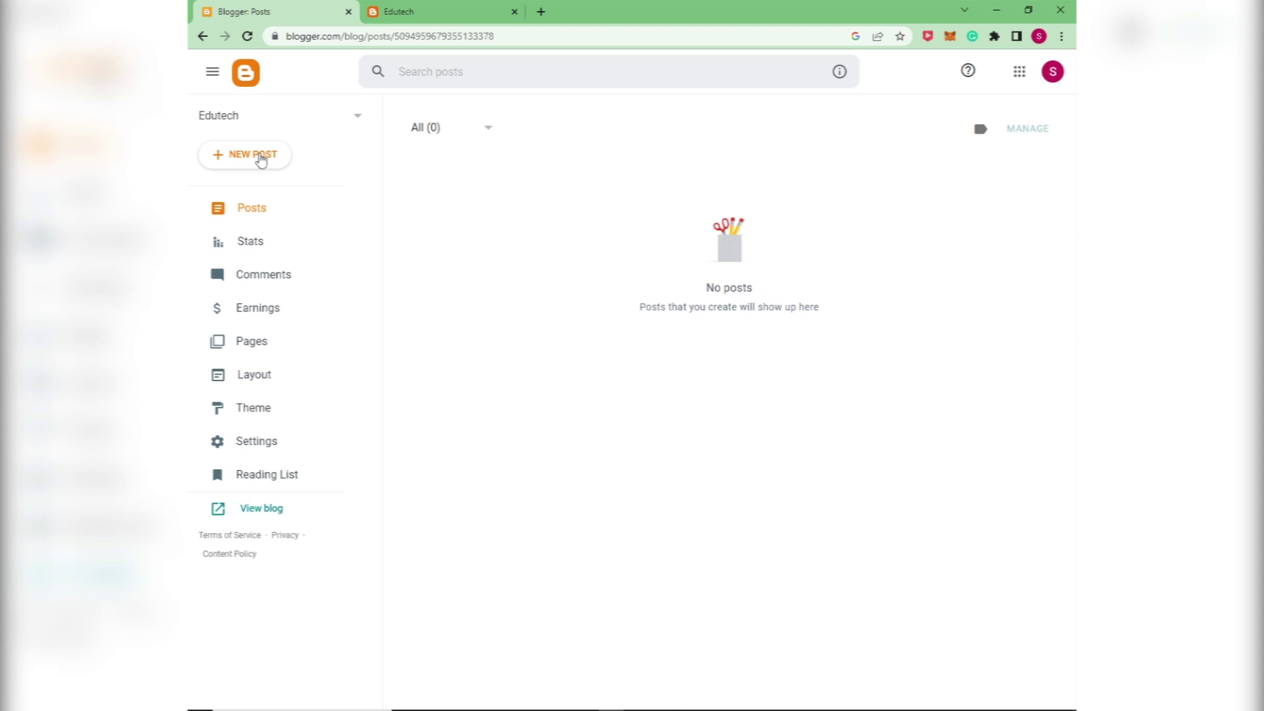
Create a new post titled 'How to create a Blog' and paste the multi-step article as its body
{"action": "left_click", "coordinate": [261, 160]}
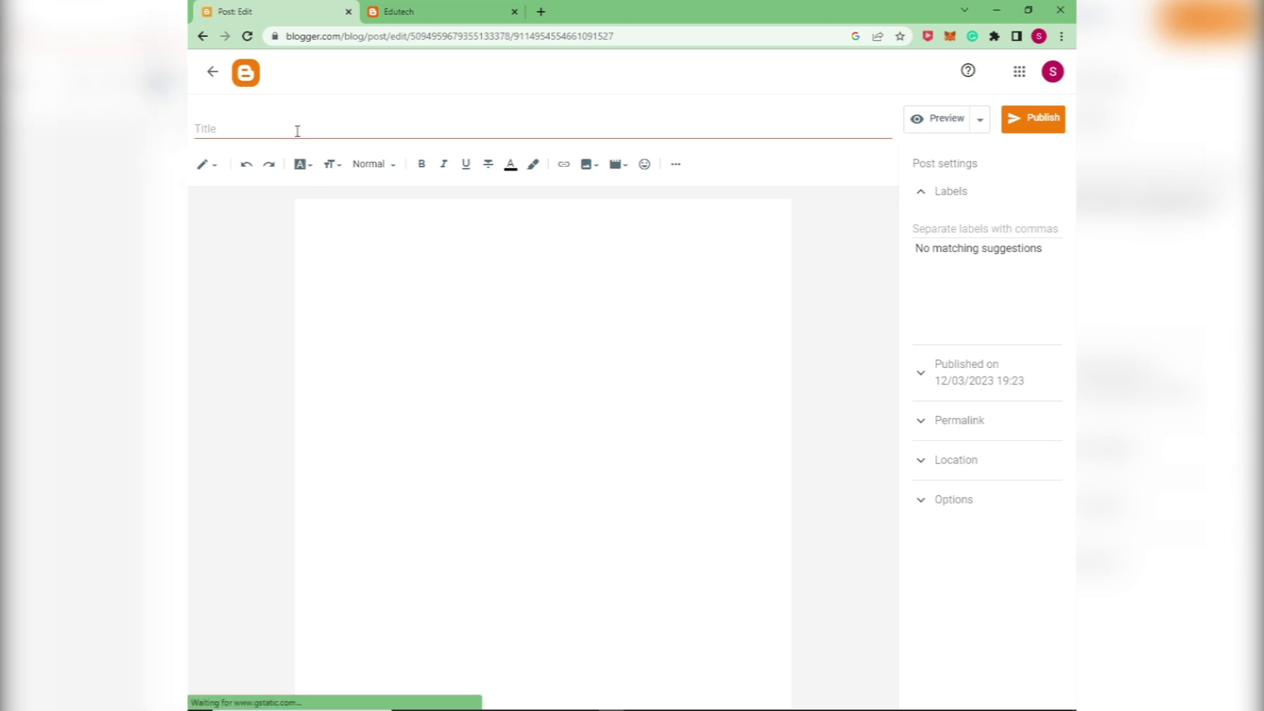
{"action": "left_click", "coordinate": [297, 130]}
{"action": "type", "text": "How to create a Blog"}
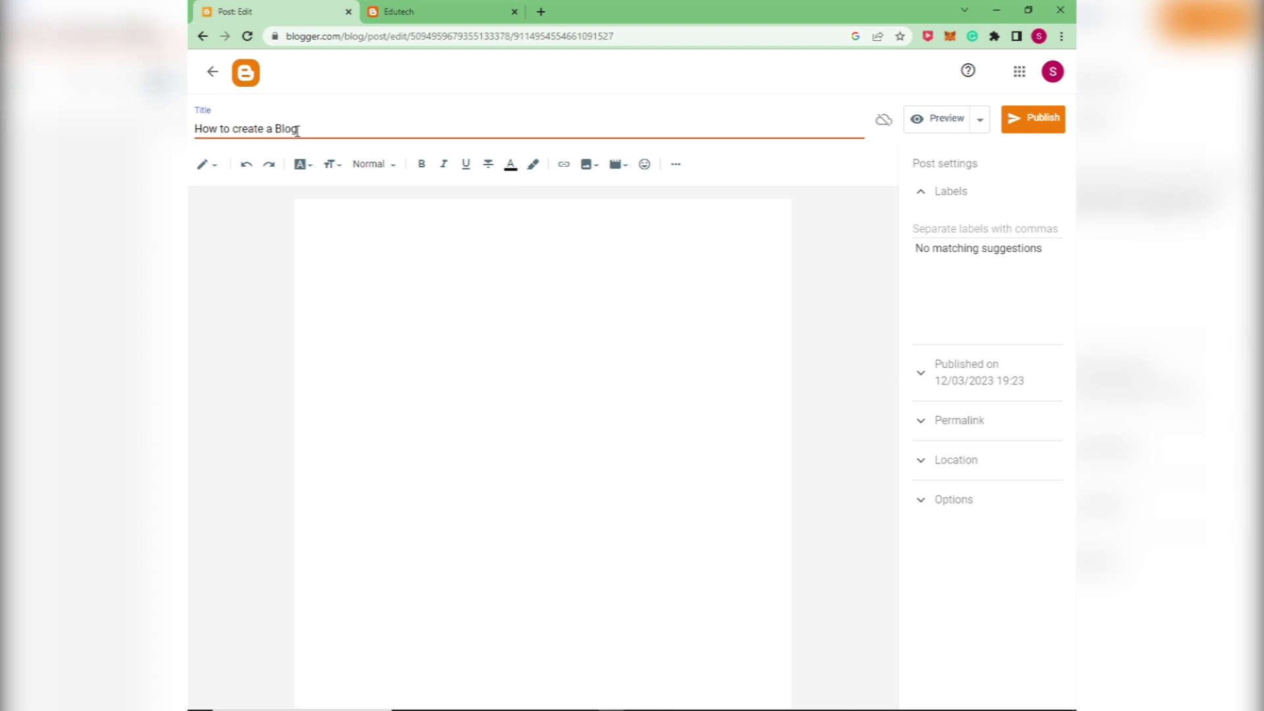
{"action": "left_click", "coordinate": [332, 244]}
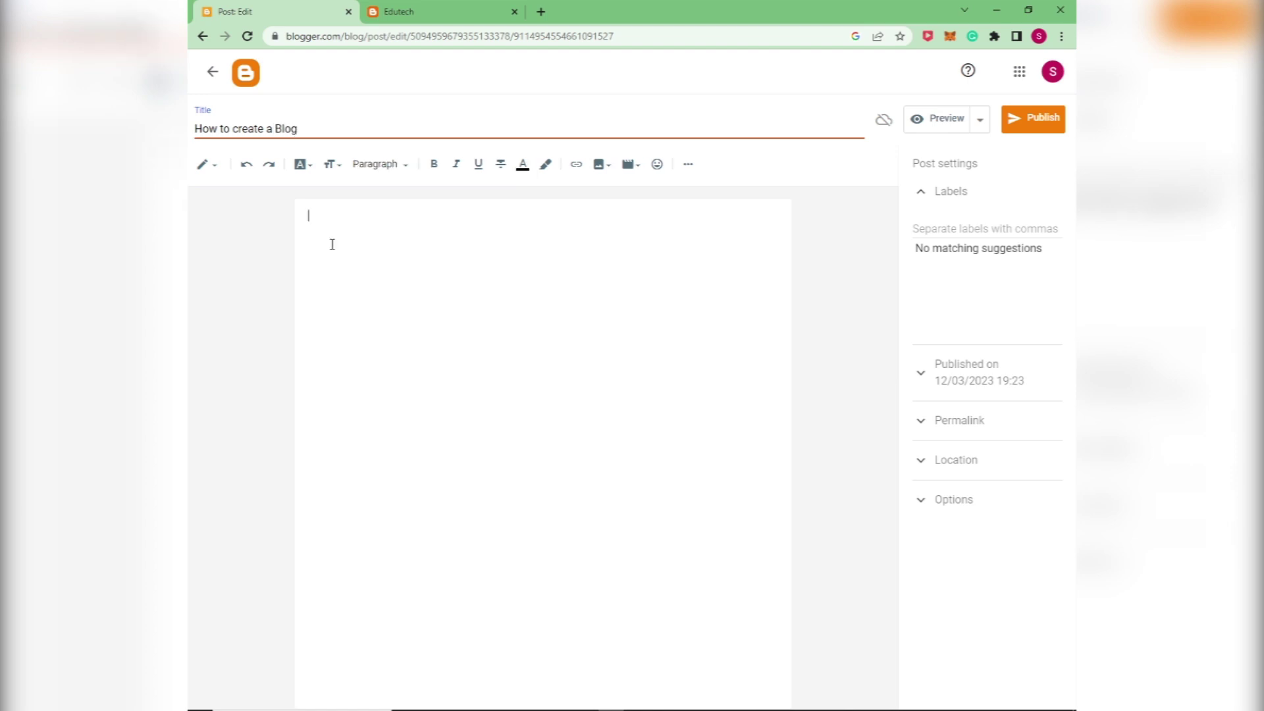
{"action": "key", "text": "ctrl+v"}
{"action": "scroll", "coordinate": [330, 242], "scroll_direction": "up", "scroll_amount": 5}
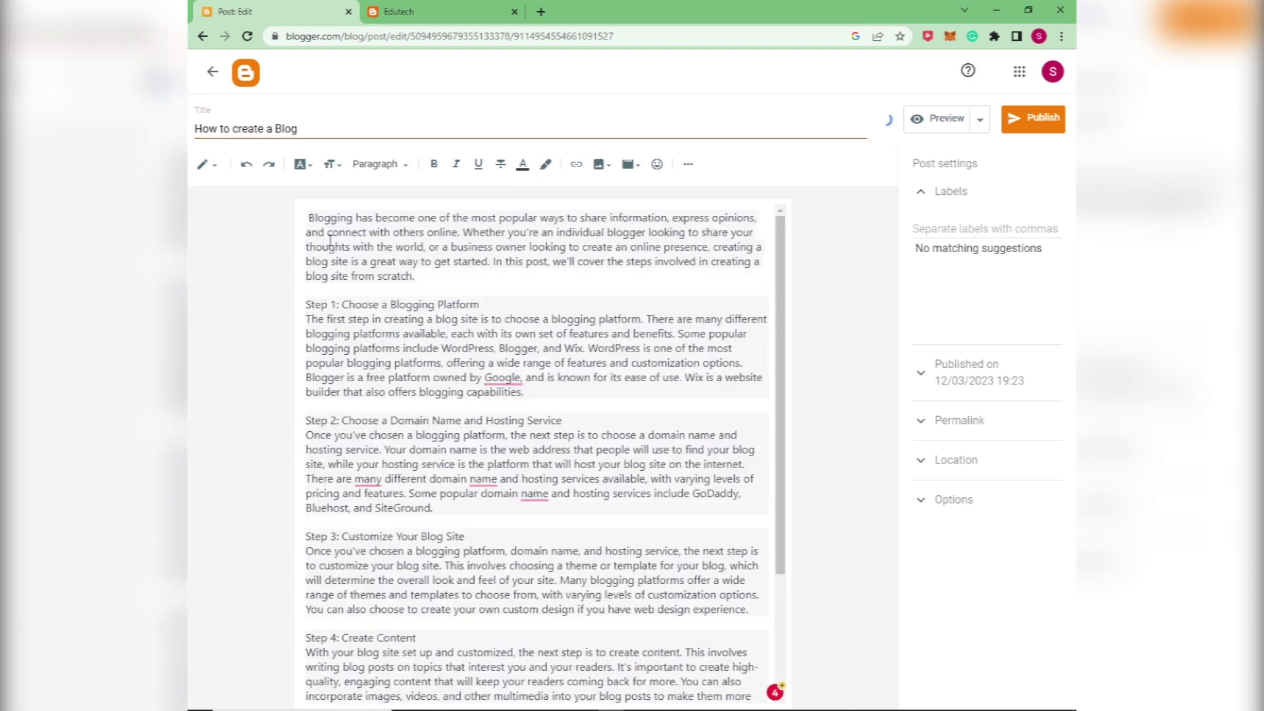
Make the Step 1 title bold and a larger heading size
{"action": "triple_click", "coordinate": [471, 302]}
{"action": "left_click", "coordinate": [434, 165]}
{"action": "left_click", "coordinate": [330, 164]}
{"action": "left_click", "coordinate": [366, 307]}
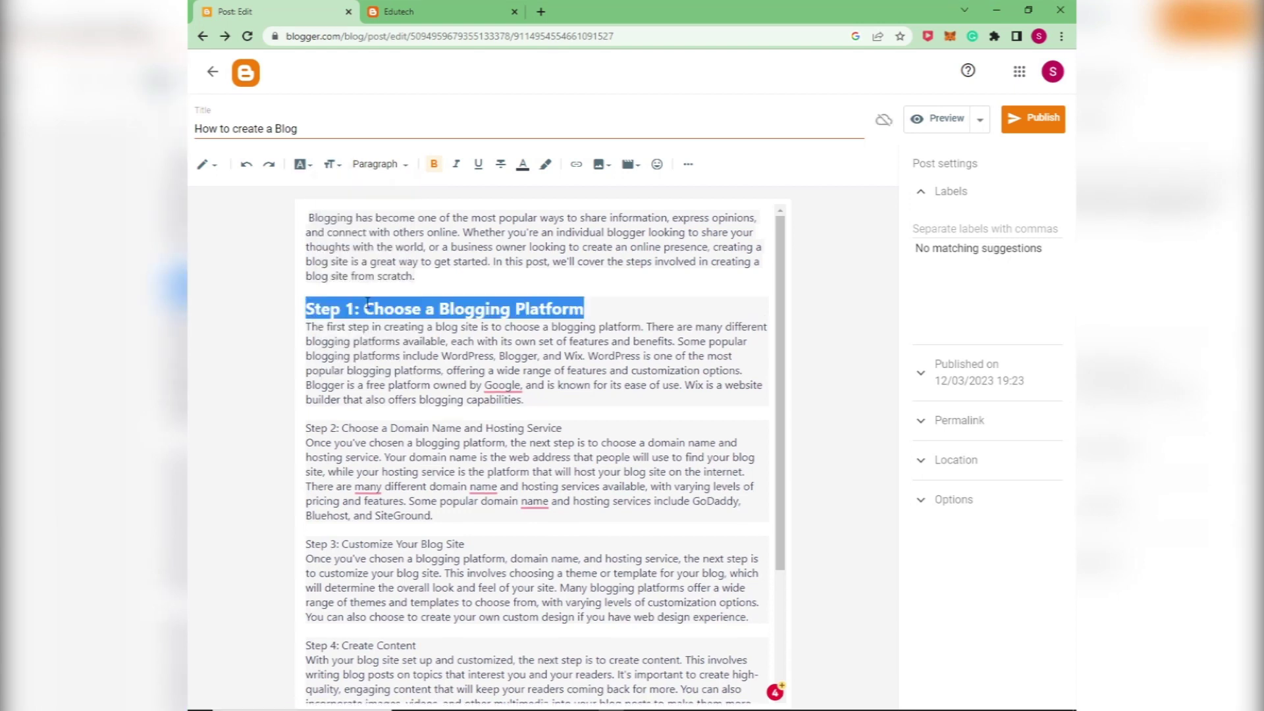
{"action": "key", "text": "Right"}
Format the Step 2 title as a bold, enlarged heading
{"action": "triple_click", "coordinate": [558, 309]}
{"action": "left_click", "coordinate": [331, 164]}
{"action": "left_click", "coordinate": [354, 280]}
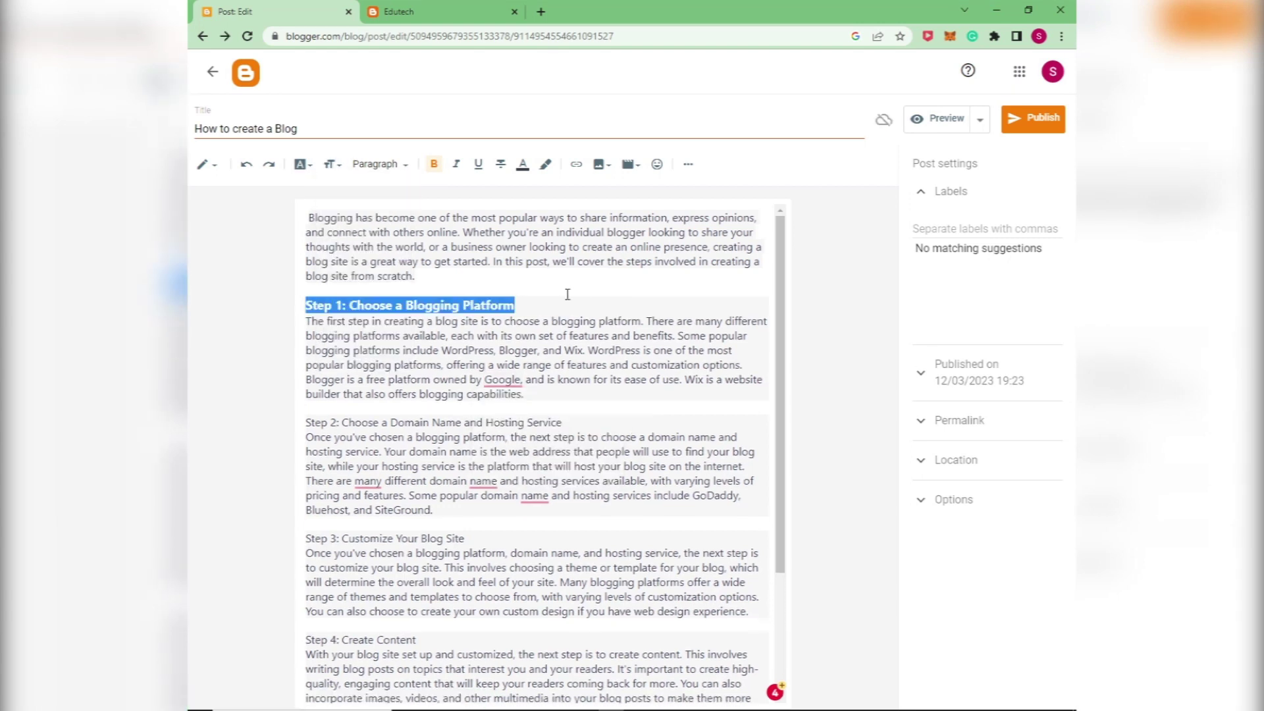
{"action": "left_click_drag", "start_coordinate": [562, 423], "coordinate": [305, 423]}
{"action": "left_click", "coordinate": [331, 165]}
{"action": "left_click", "coordinate": [355, 279]}
{"action": "left_click", "coordinate": [378, 165]}
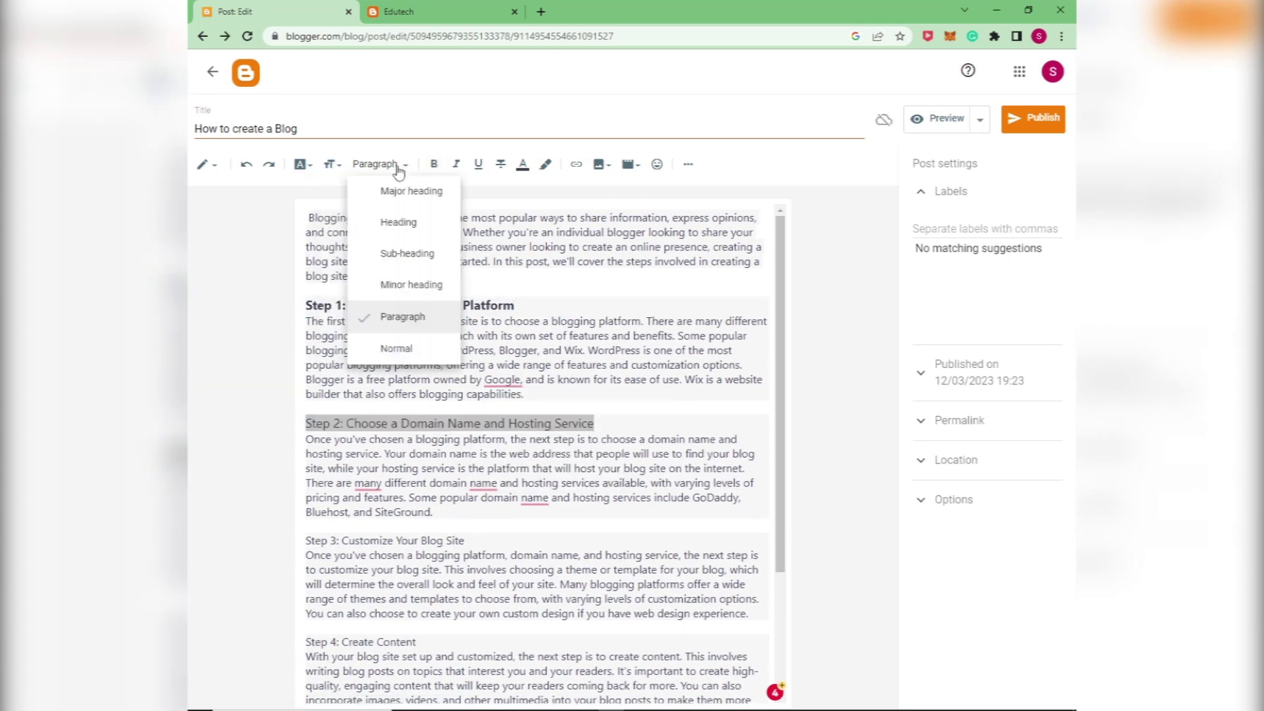
{"action": "left_click", "coordinate": [401, 285]}
{"action": "left_click", "coordinate": [523, 305]}
{"action": "left_click", "coordinate": [378, 164]}
{"action": "left_click", "coordinate": [396, 286]}
{"action": "scroll", "coordinate": [534, 445], "scroll_direction": "down", "scroll_amount": 2}
{"action": "left_click_drag", "start_coordinate": [464, 433], "coordinate": [305, 433]}
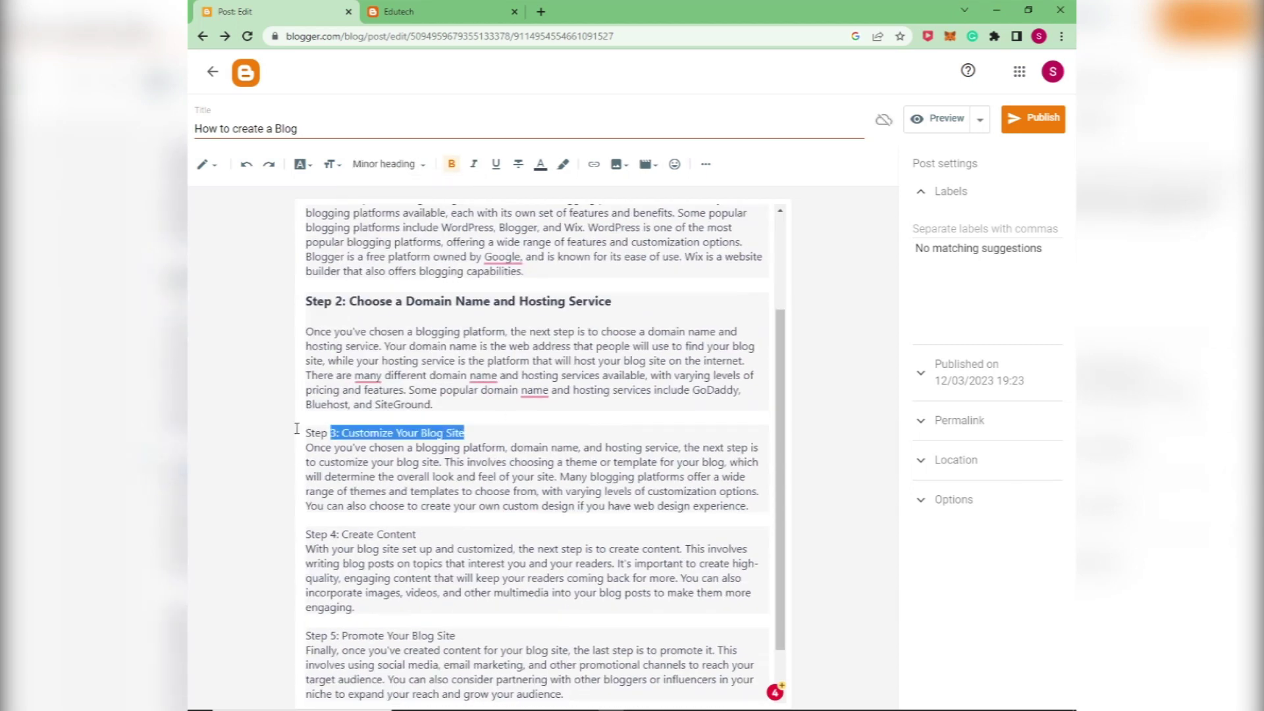
Apply the Minor heading style to the Step 3, Step 4 and Step 5 titles
{"action": "left_click", "coordinate": [378, 164]}
{"action": "left_click", "coordinate": [395, 286]}
{"action": "left_click", "coordinate": [407, 166]}
{"action": "left_click", "coordinate": [396, 256]}
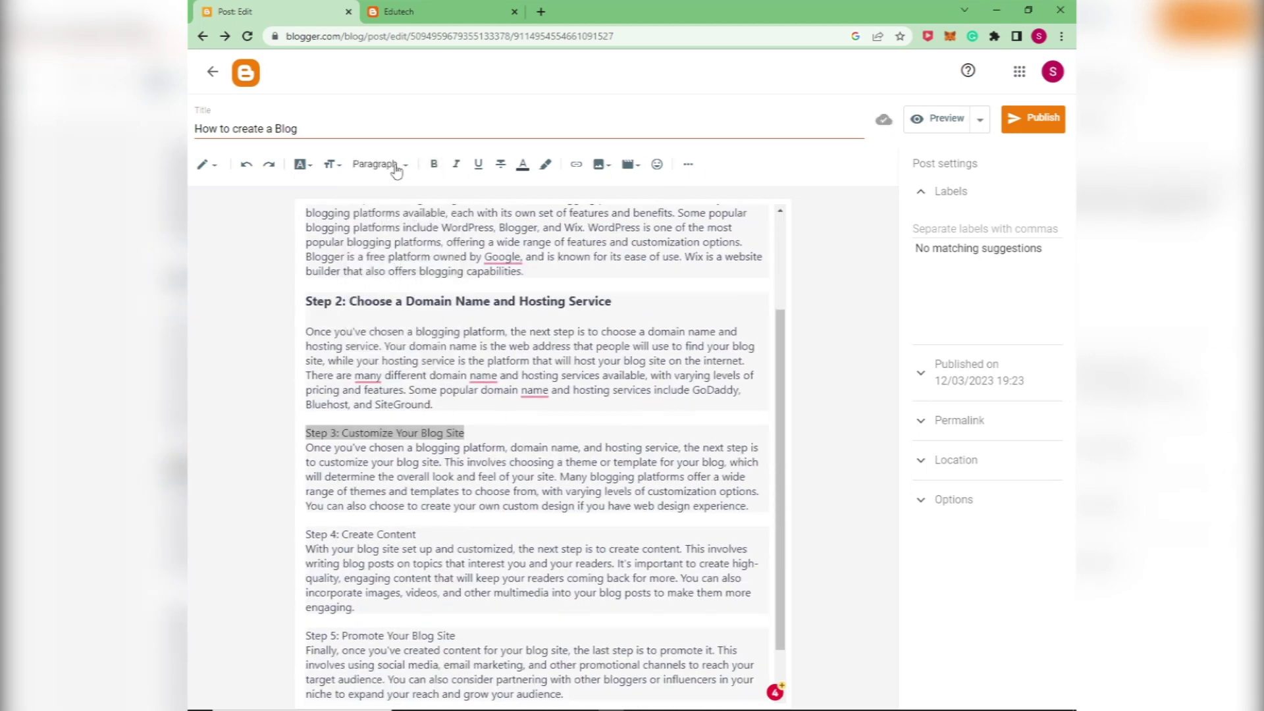
{"action": "left_click", "coordinate": [395, 165]}
{"action": "left_click", "coordinate": [399, 286]}
{"action": "scroll", "coordinate": [445, 395], "scroll_direction": "down", "scroll_amount": 1}
{"action": "left_click_drag", "start_coordinate": [417, 474], "coordinate": [309, 475]}
{"action": "left_click", "coordinate": [378, 165]}
{"action": "left_click", "coordinate": [395, 285]}
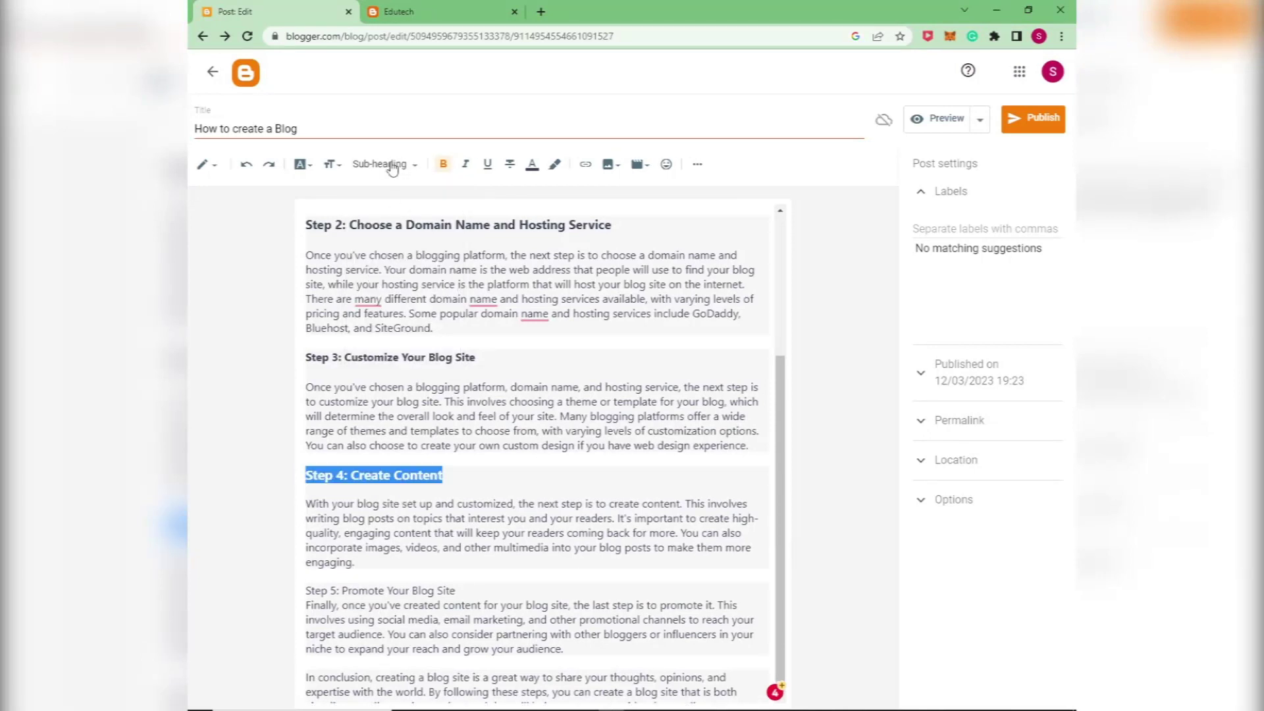
{"action": "left_click", "coordinate": [395, 166]}
{"action": "left_click", "coordinate": [395, 286]}
{"action": "scroll", "coordinate": [473, 462], "scroll_direction": "down", "scroll_amount": 1}
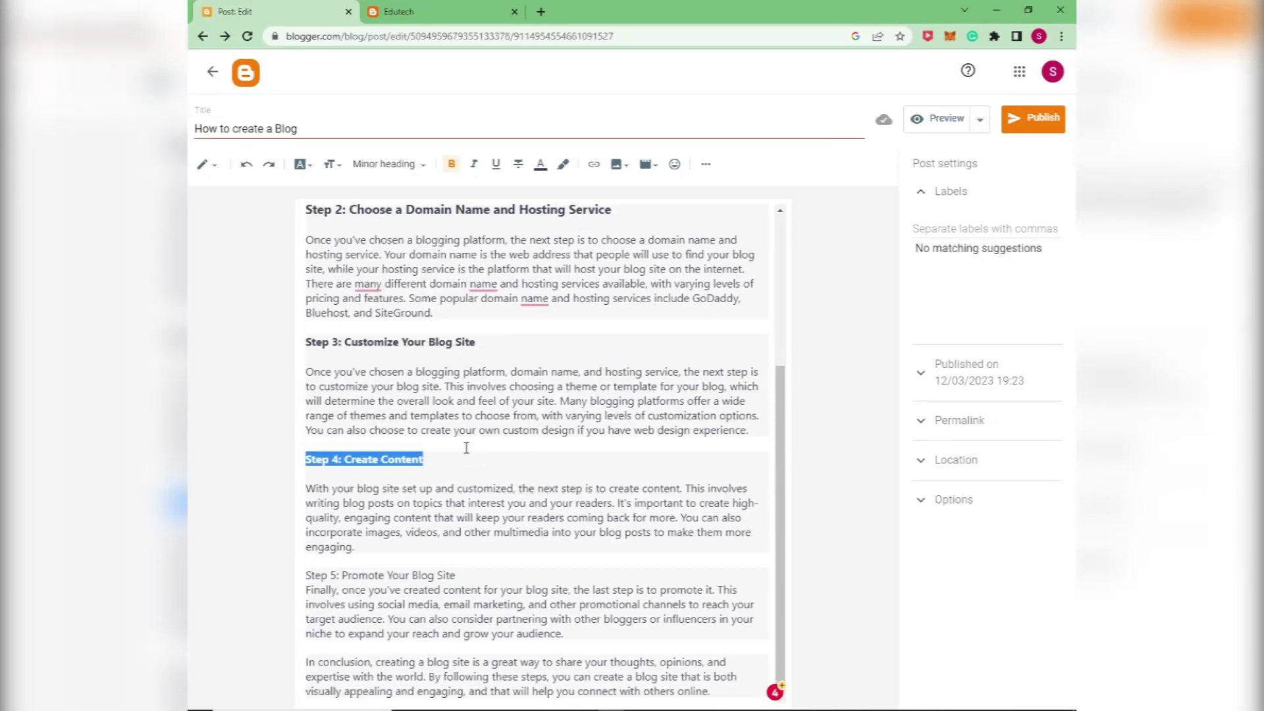
{"action": "left_click", "coordinate": [386, 164]}
{"action": "left_click", "coordinate": [395, 285]}
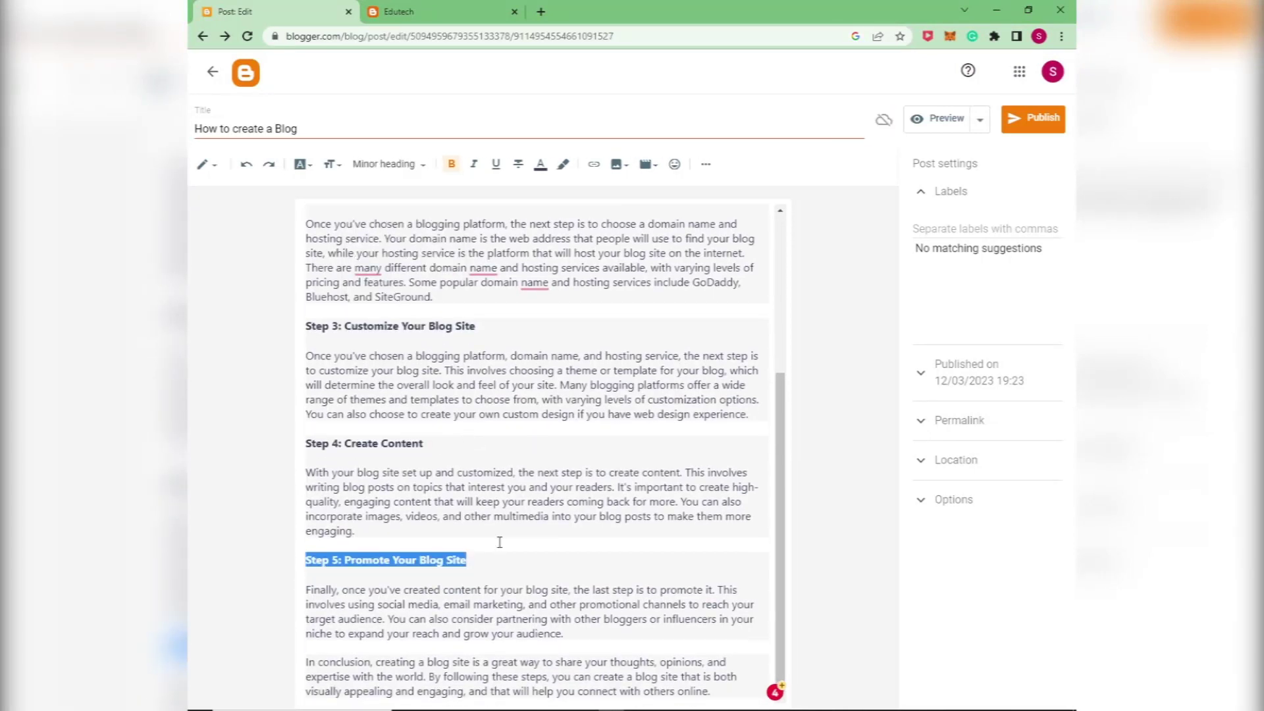
{"action": "scroll", "coordinate": [371, 665], "scroll_direction": "up", "scroll_amount": 5}
{"action": "scroll", "coordinate": [474, 513], "scroll_direction": "down", "scroll_amount": 1}
{"action": "left_click_drag", "start_coordinate": [476, 503], "coordinate": [305, 502]}
Reapply the heading style to Step 3 and add blank lines above the introduction paragraph
{"action": "left_click", "coordinate": [379, 164]}
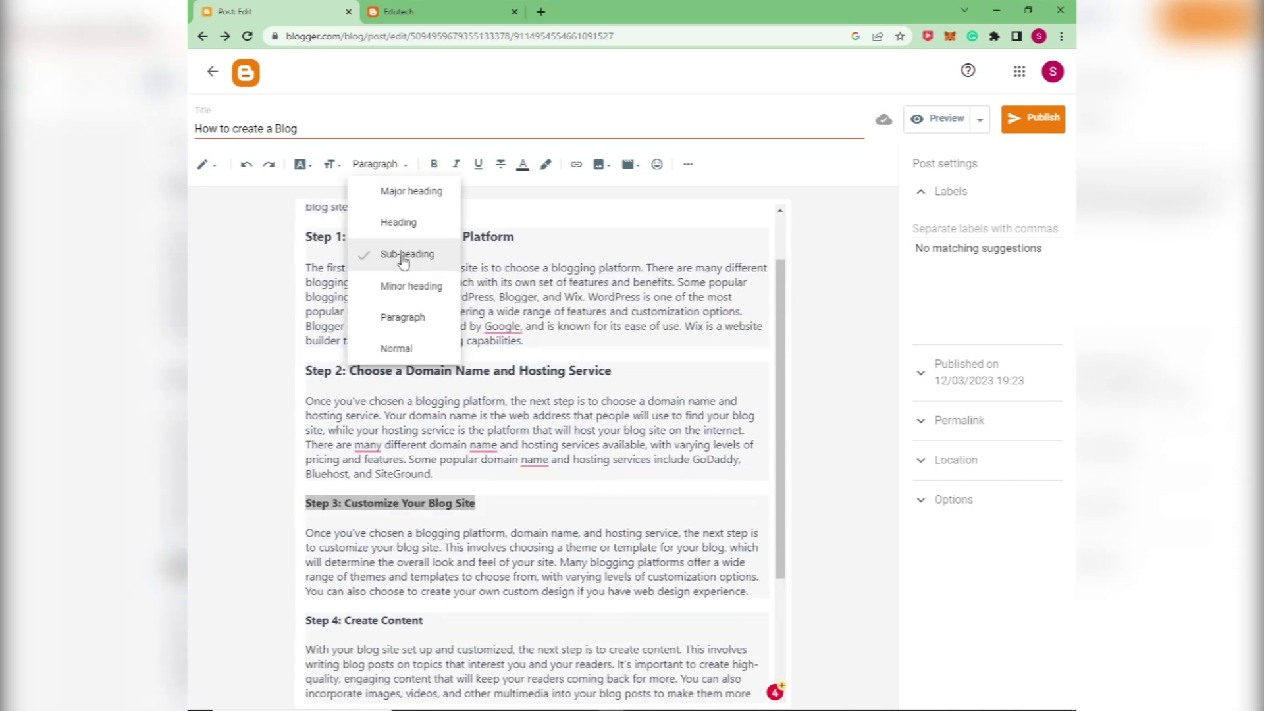
{"action": "left_click", "coordinate": [395, 285]}
{"action": "scroll", "coordinate": [638, 441], "scroll_direction": "up", "scroll_amount": 1}
{"action": "left_click_drag", "start_coordinate": [638, 440], "coordinate": [306, 440]}
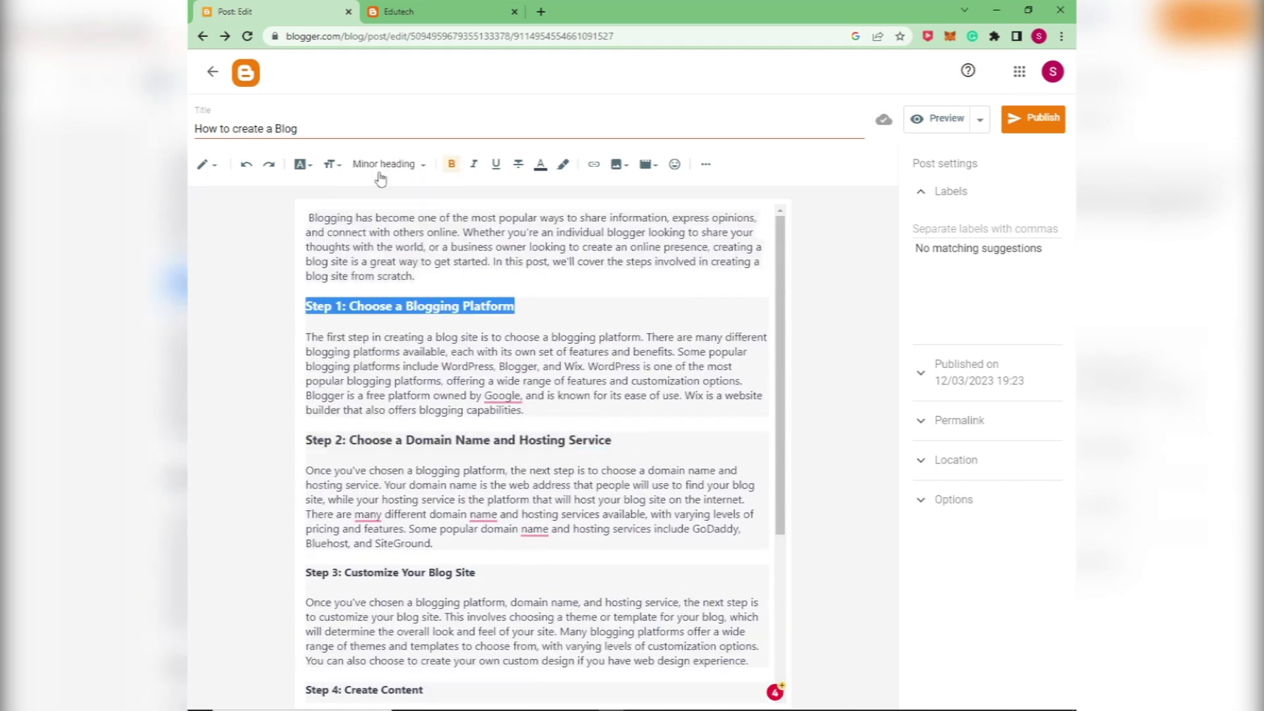
{"action": "left_click", "coordinate": [544, 294]}
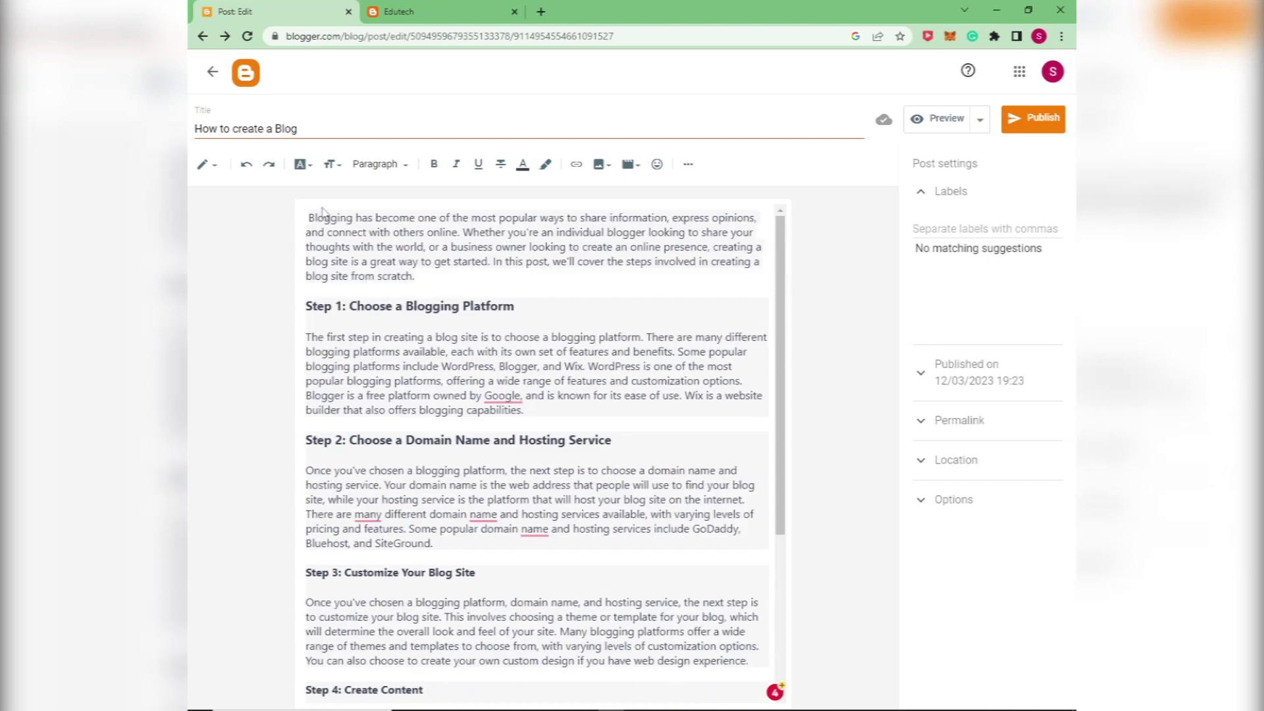
{"action": "key", "text": "Return"}
{"action": "key", "text": "Return"}
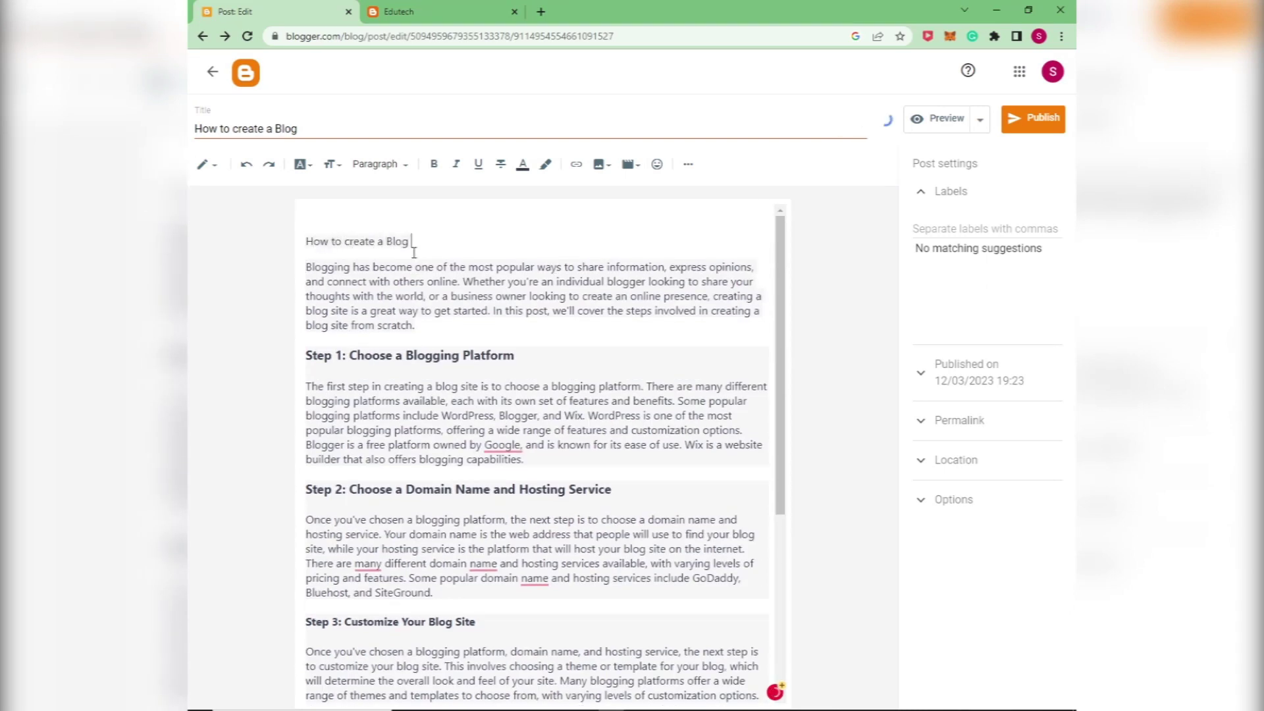
Make the title 'How to create a Blog' a Major heading at the Largest font size
{"action": "left_click", "coordinate": [381, 164]}
{"action": "left_click", "coordinate": [386, 189]}
{"action": "left_click", "coordinate": [395, 165]}
{"action": "left_click", "coordinate": [331, 164]}
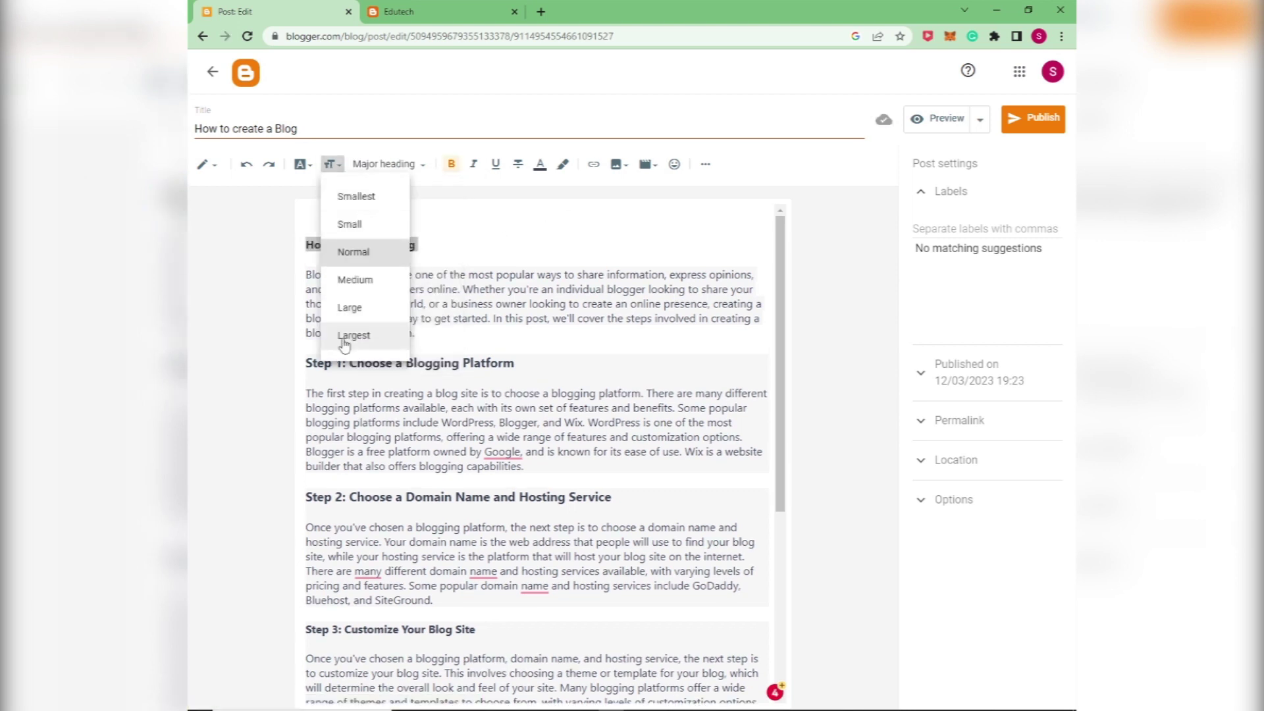
{"action": "left_click", "coordinate": [353, 332]}
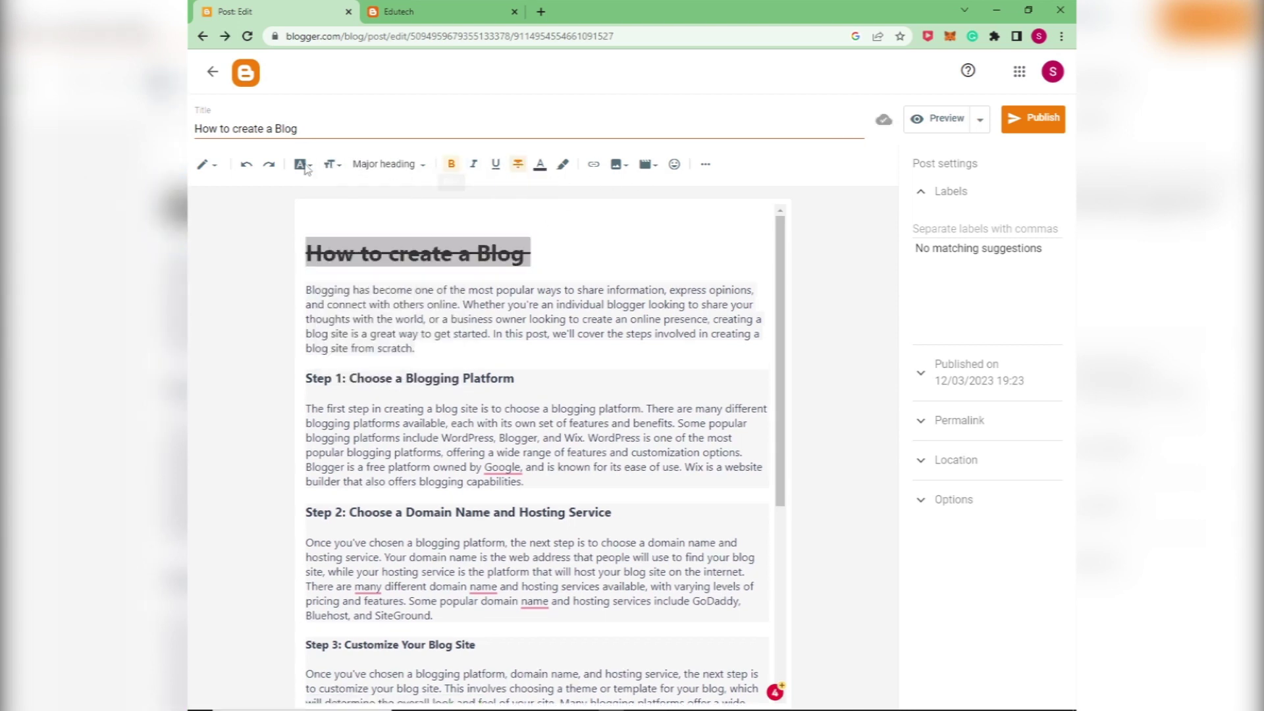
Centre the title and clear its strikethrough, then return the cursor to the Step 1 heading
{"action": "left_click", "coordinate": [706, 165]}
{"action": "left_click", "coordinate": [610, 198]}
{"action": "left_click", "coordinate": [635, 231]}
{"action": "left_click", "coordinate": [518, 164]}
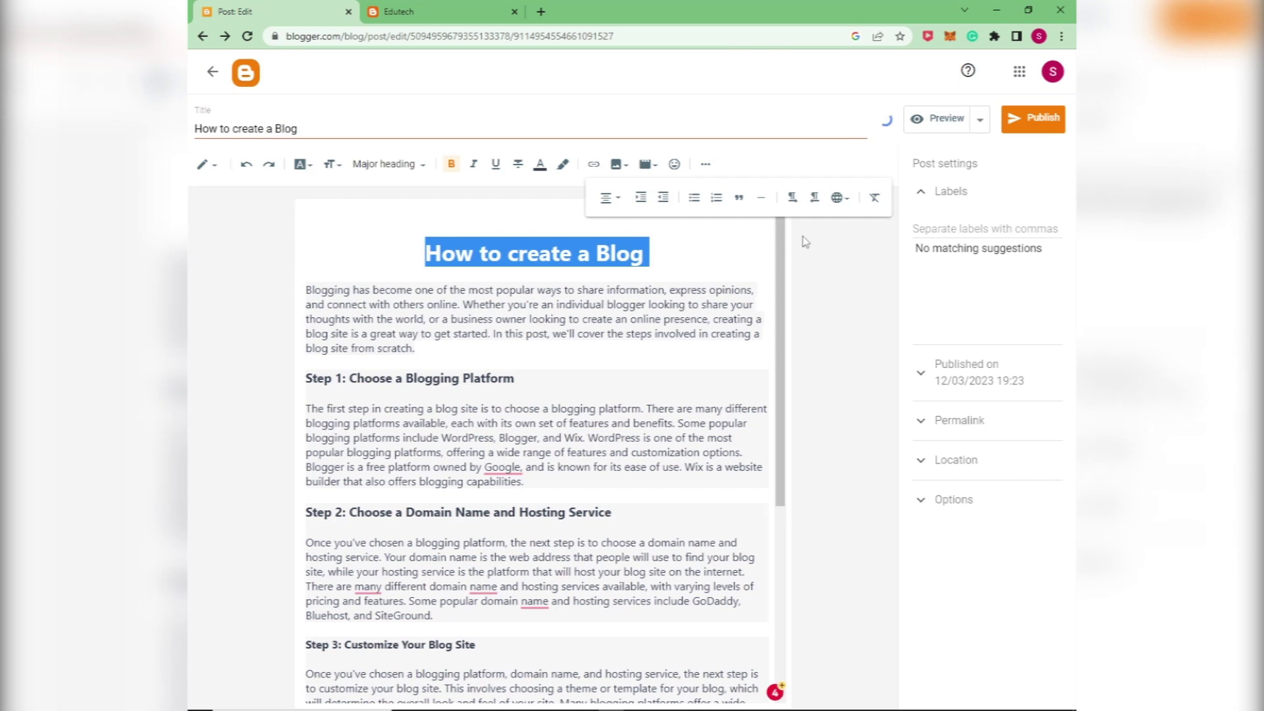
{"action": "left_click", "coordinate": [530, 382]}
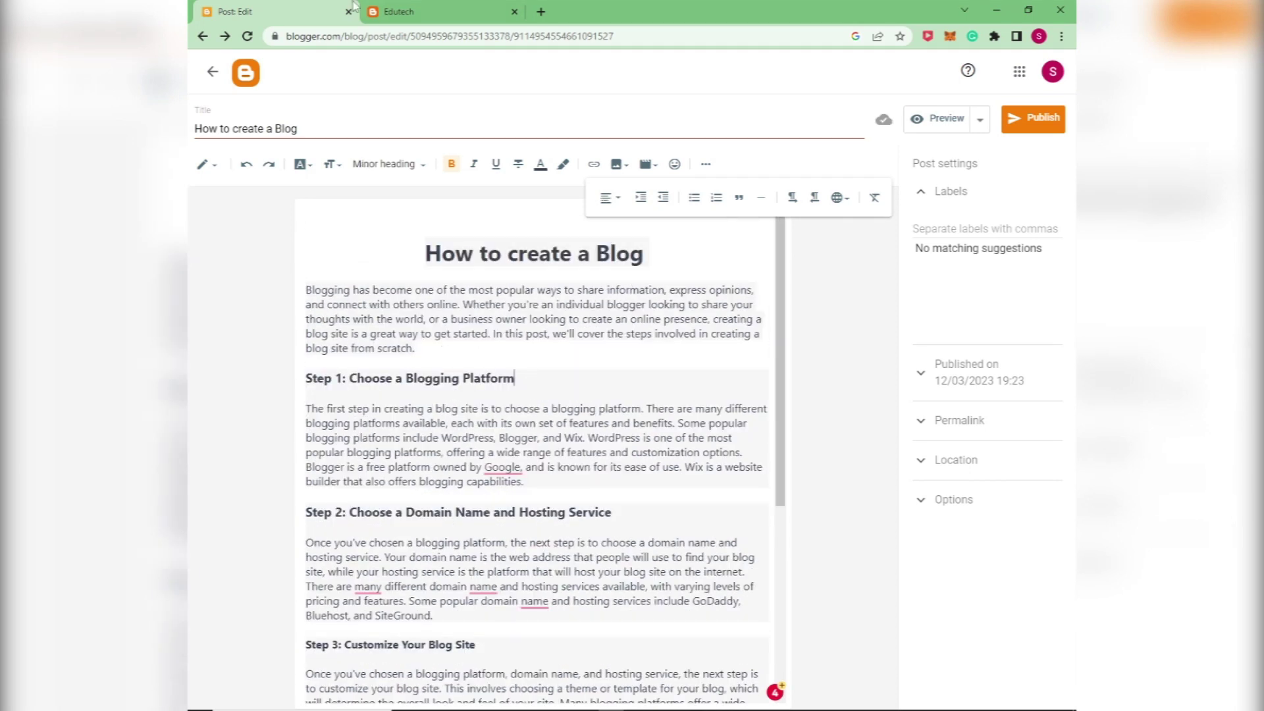
{"action": "scroll", "coordinate": [653, 264], "scroll_direction": "down", "scroll_amount": 1}
Start an image upload from the computer and browse into the Fiverr folder
{"action": "left_click", "coordinate": [645, 164]}
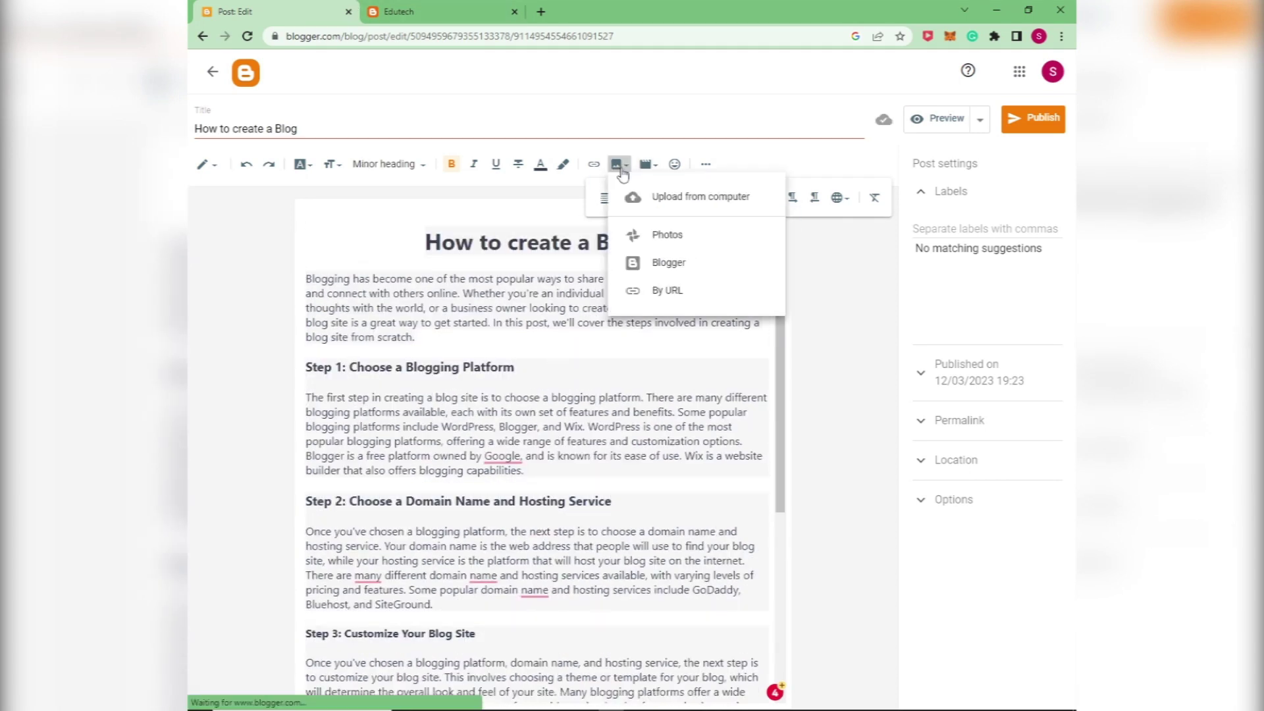
{"action": "left_click", "coordinate": [671, 199]}
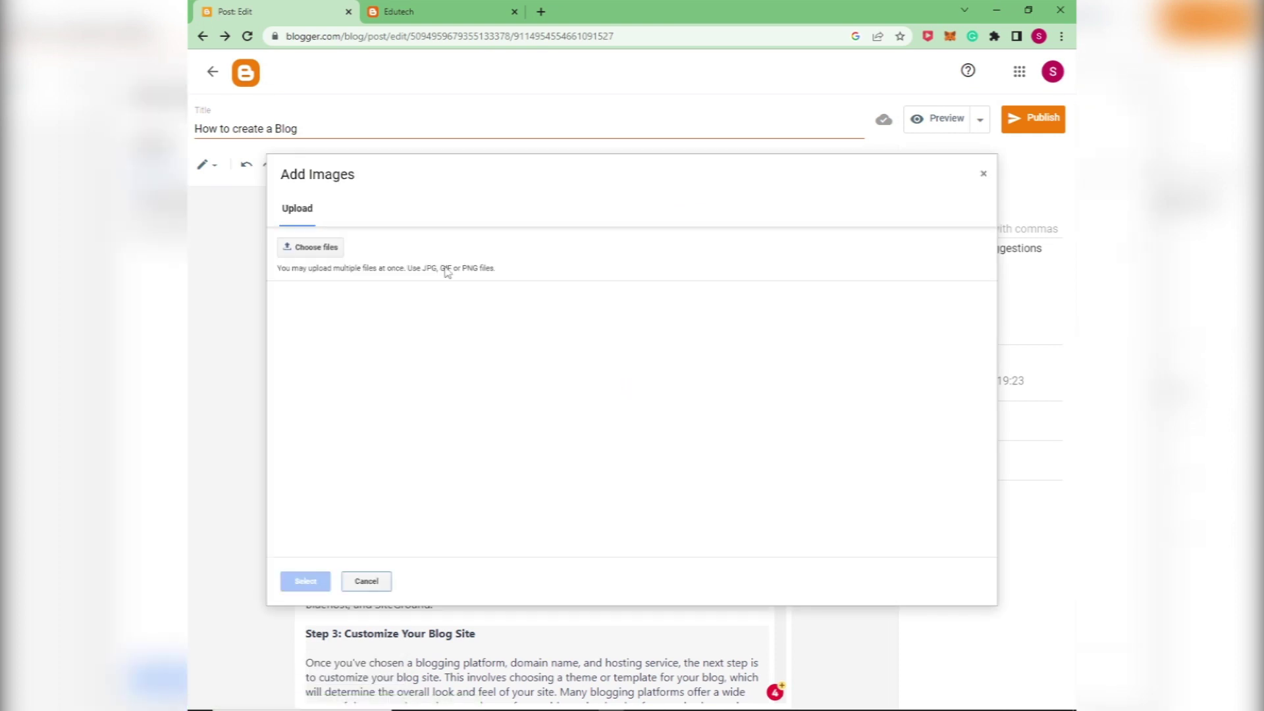
{"action": "left_click", "coordinate": [307, 248]}
{"action": "left_click", "coordinate": [240, 162]}
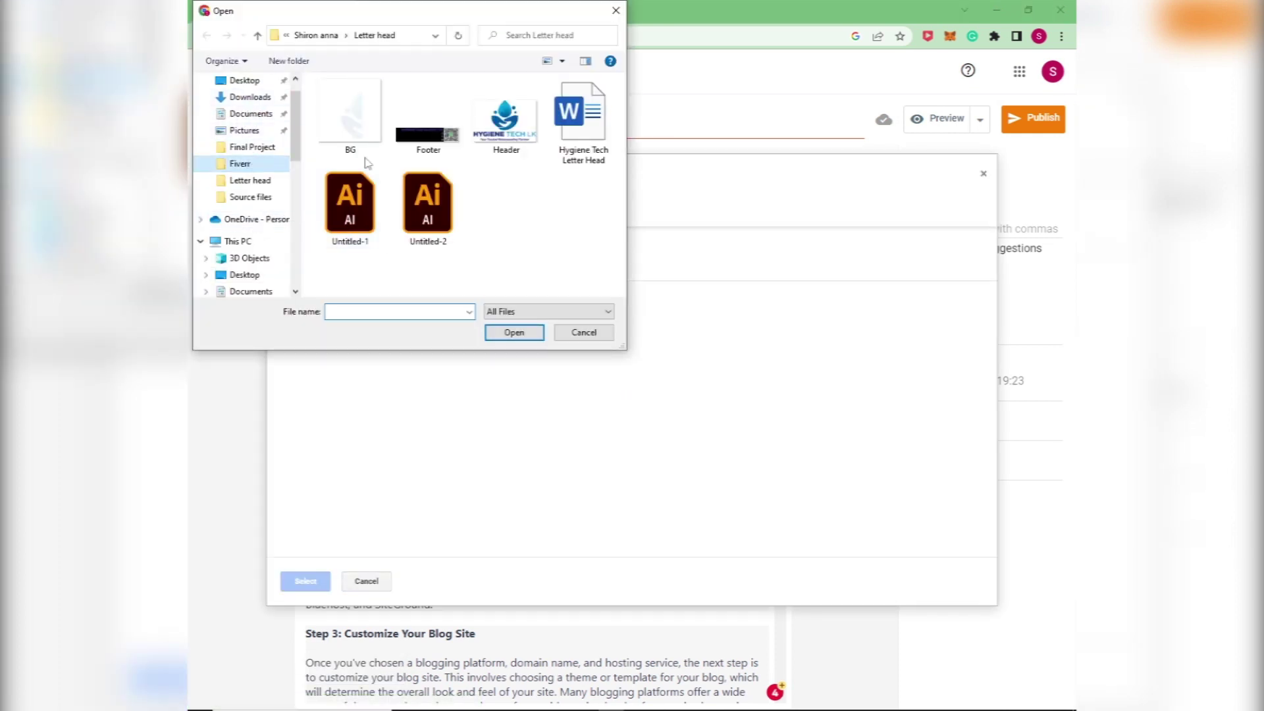
Select the domain-name-registration image and insert it into the post
{"action": "left_click", "coordinate": [544, 312]}
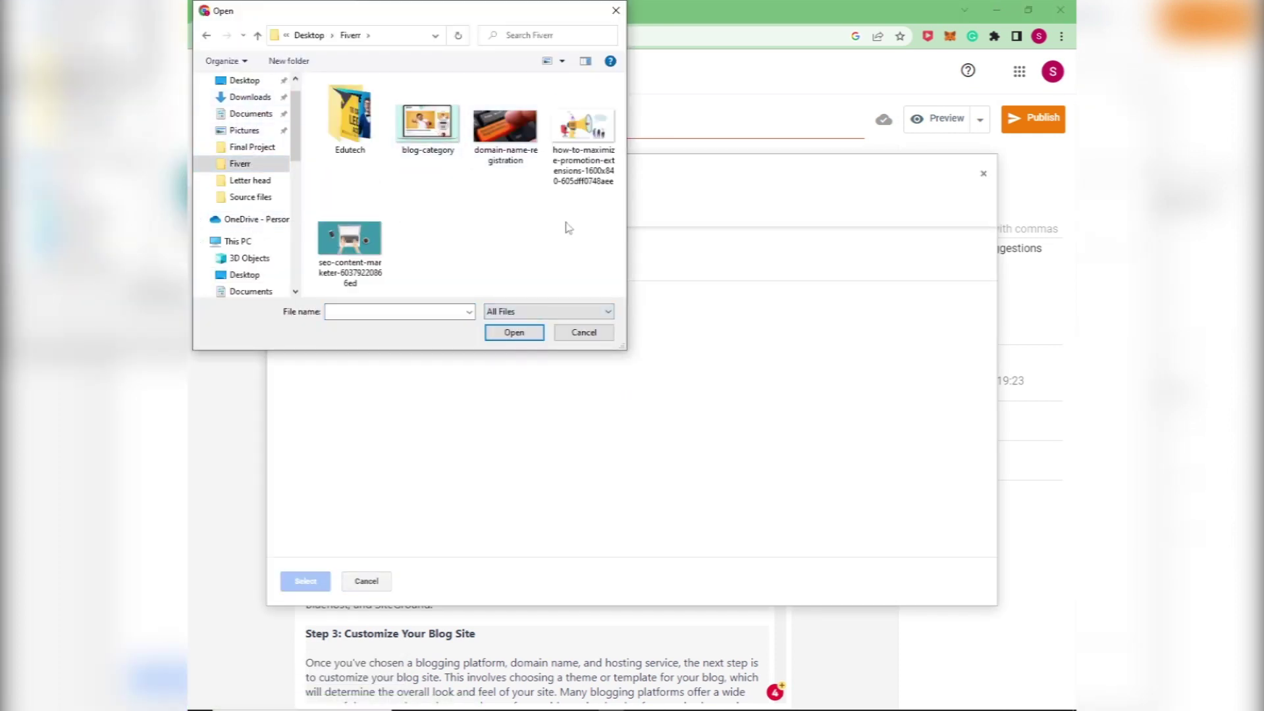
{"action": "left_click", "coordinate": [524, 133]}
{"action": "left_click", "coordinate": [513, 331]}
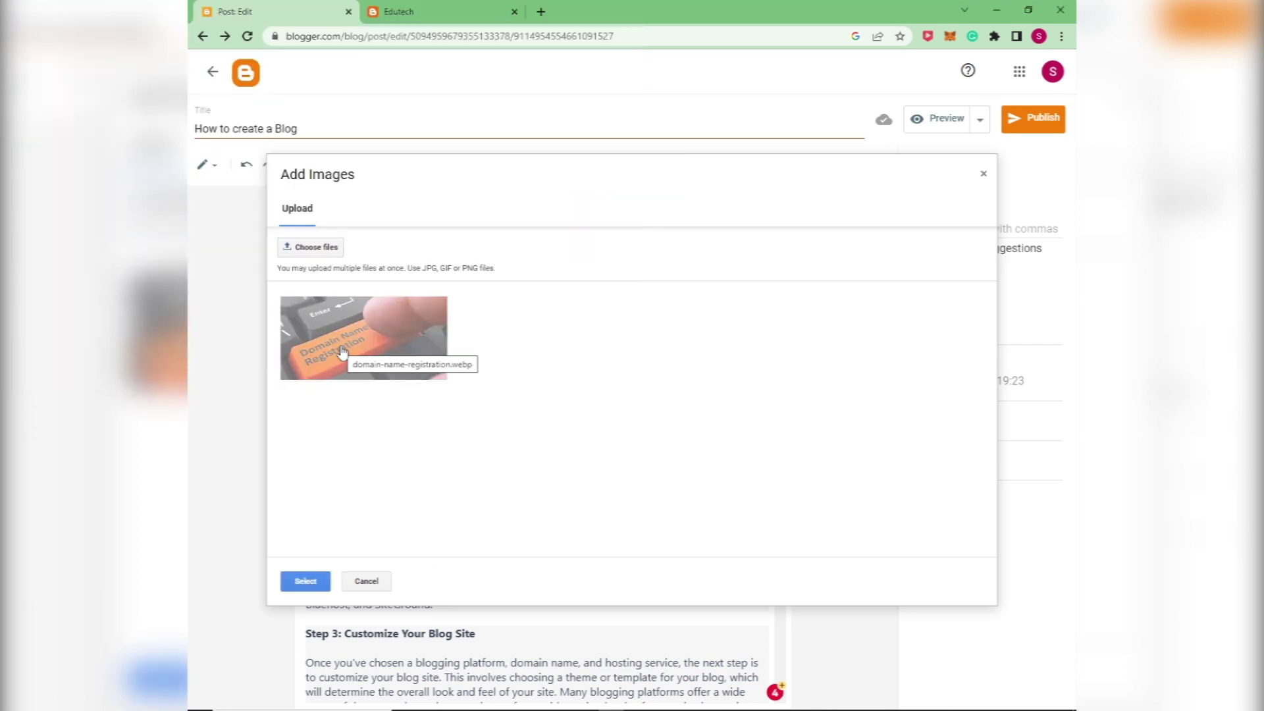
{"action": "left_click", "coordinate": [305, 580]}
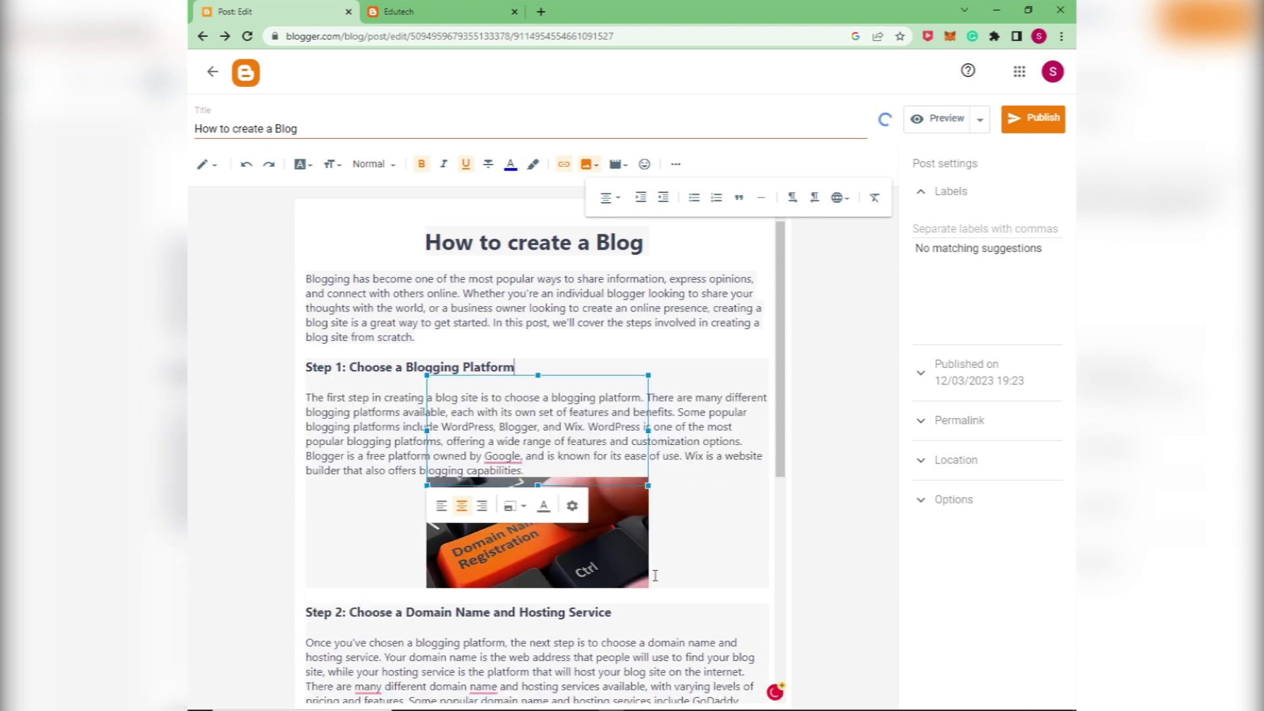
Drag the domain-registration photo under the Step 2 heading and adjust it from the image toolbar
{"action": "left_click_drag", "start_coordinate": [550, 420], "coordinate": [554, 509]}
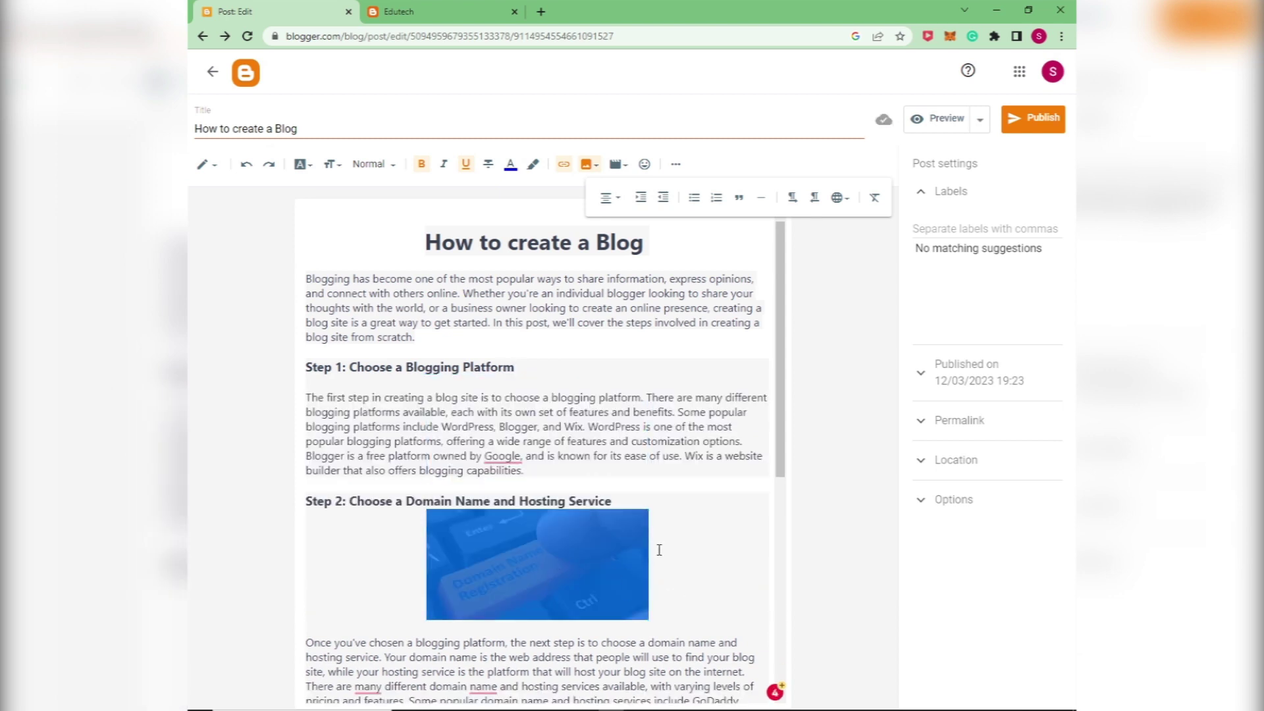
{"action": "left_click", "coordinate": [673, 170]}
{"action": "left_click", "coordinate": [672, 173]}
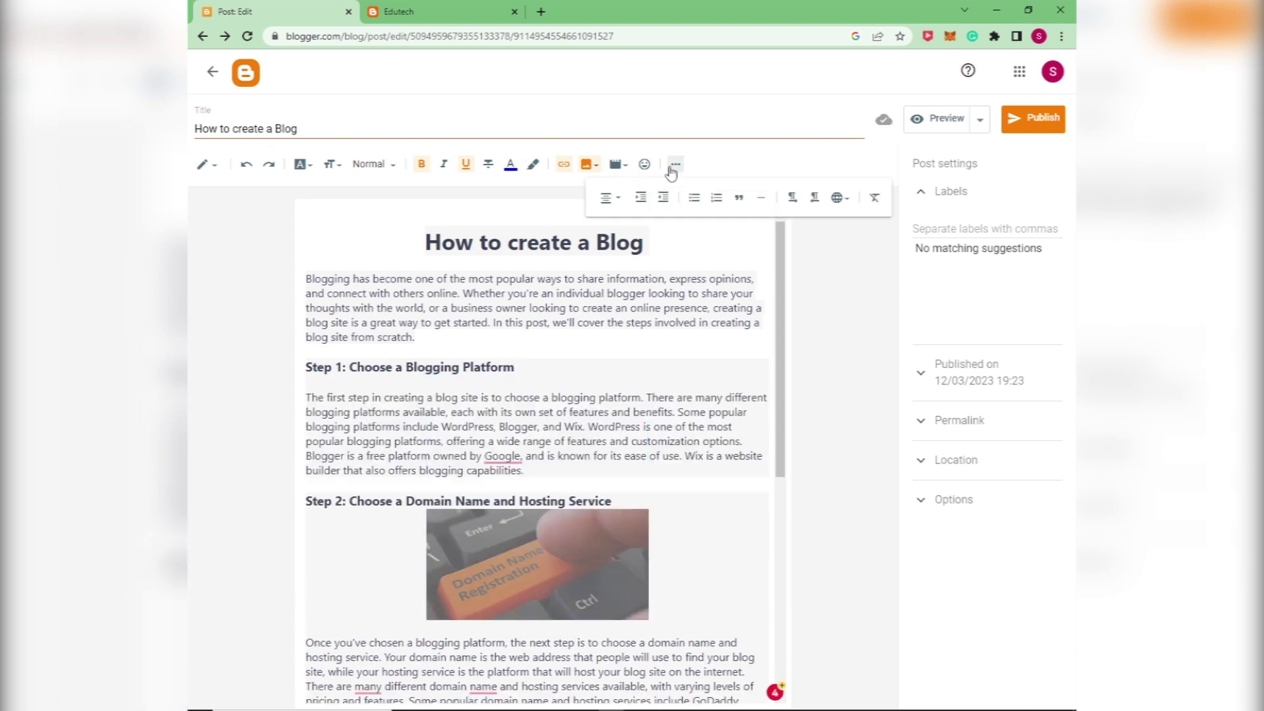
{"action": "left_click", "coordinate": [642, 199]}
{"action": "left_click", "coordinate": [540, 653]}
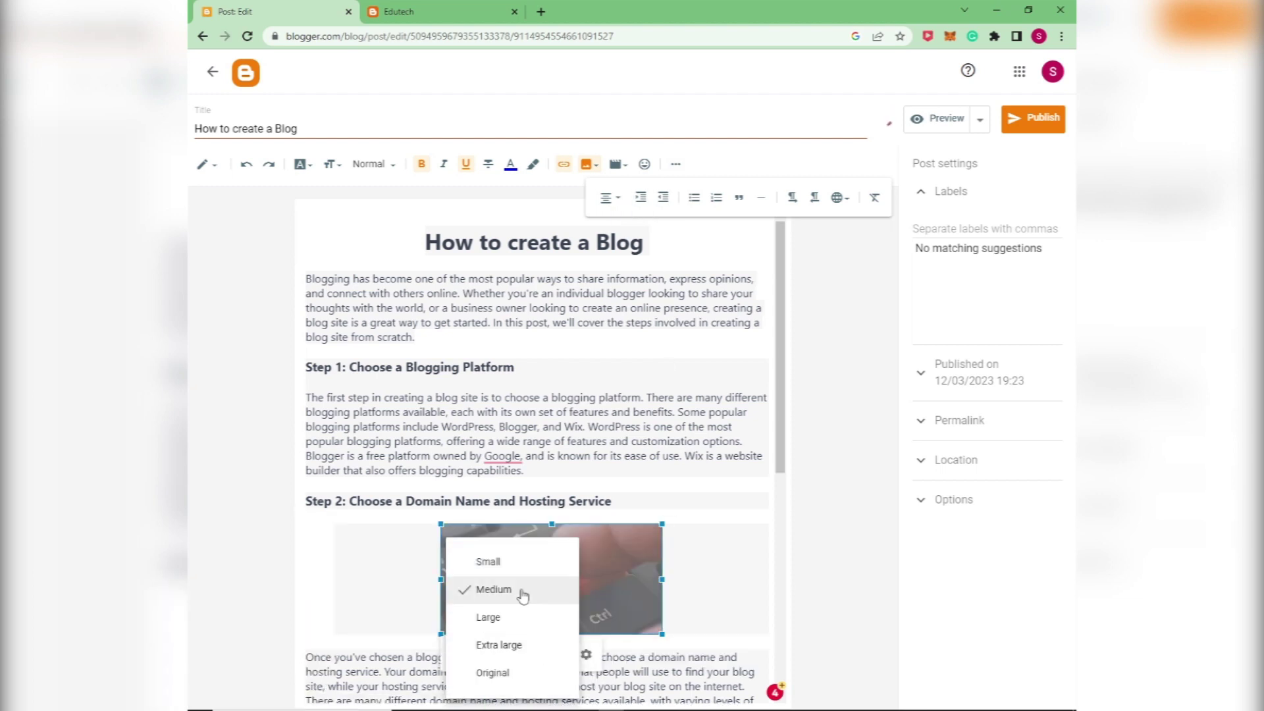
{"action": "scroll", "coordinate": [665, 439], "scroll_direction": "down", "scroll_amount": 3}
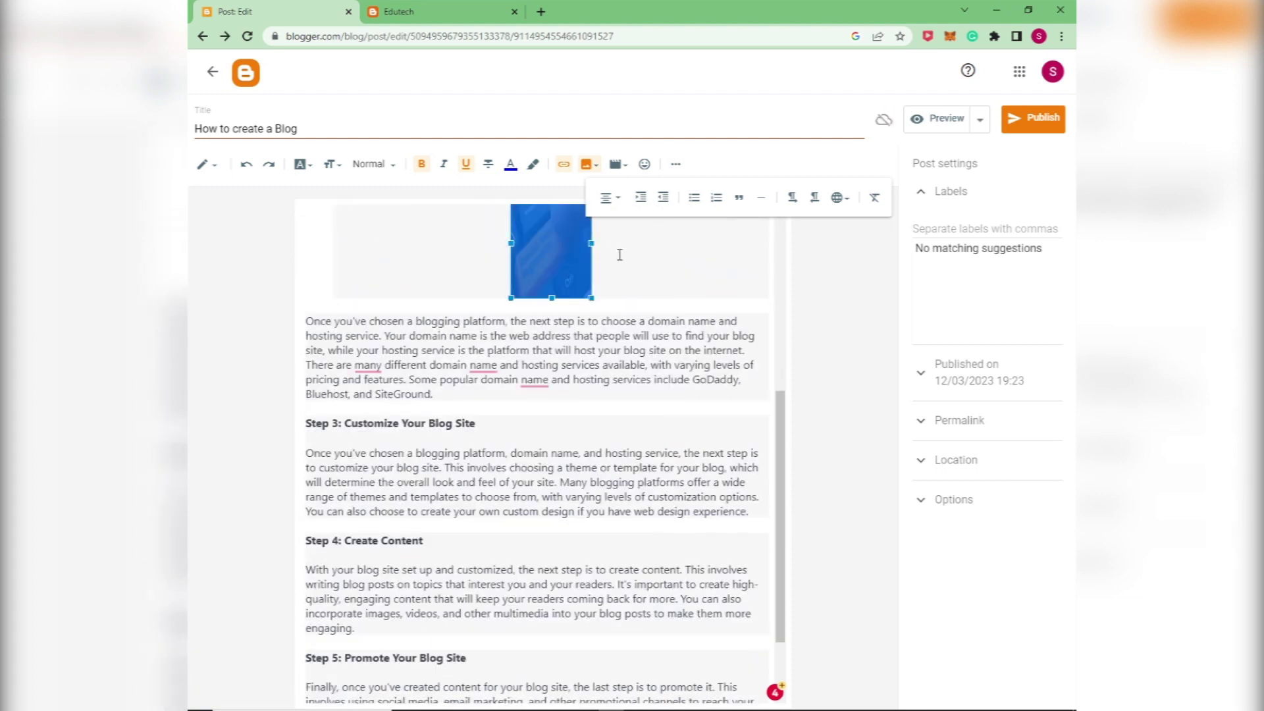
{"action": "scroll", "coordinate": [621, 248], "scroll_direction": "up", "scroll_amount": 2}
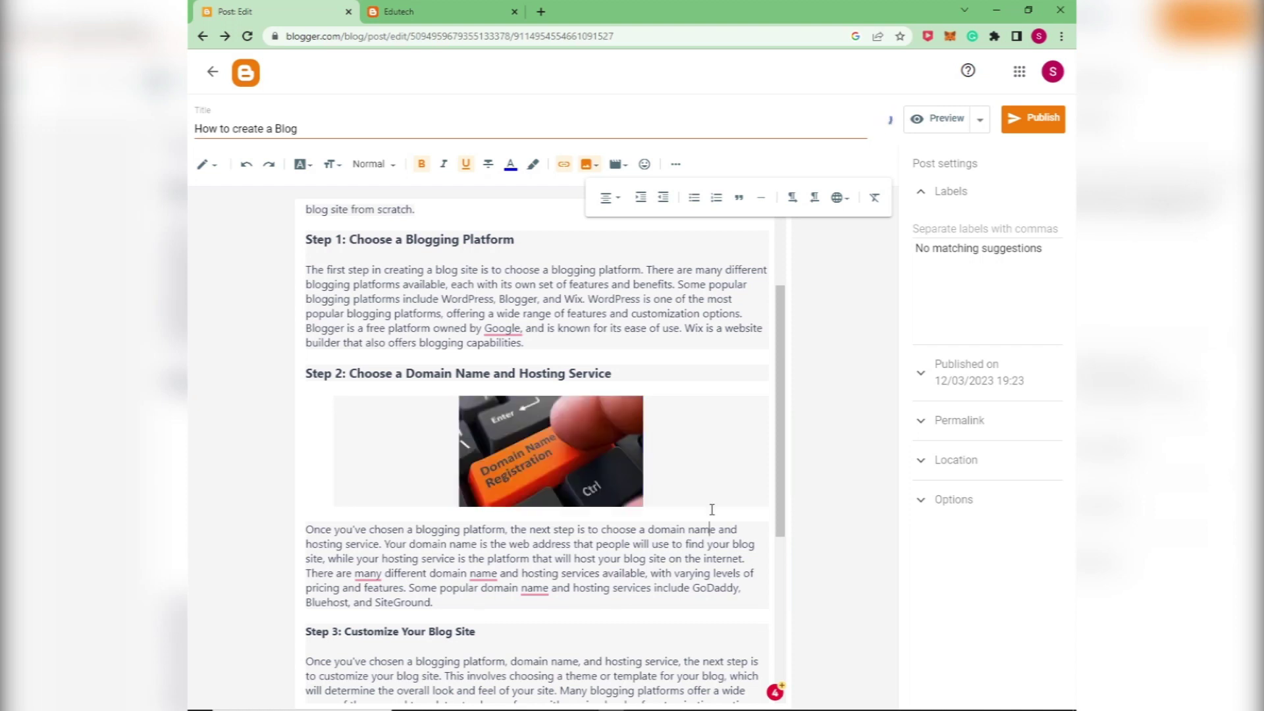
Upload the blog-category laptop image from the computer into the post
{"action": "left_click", "coordinate": [603, 166]}
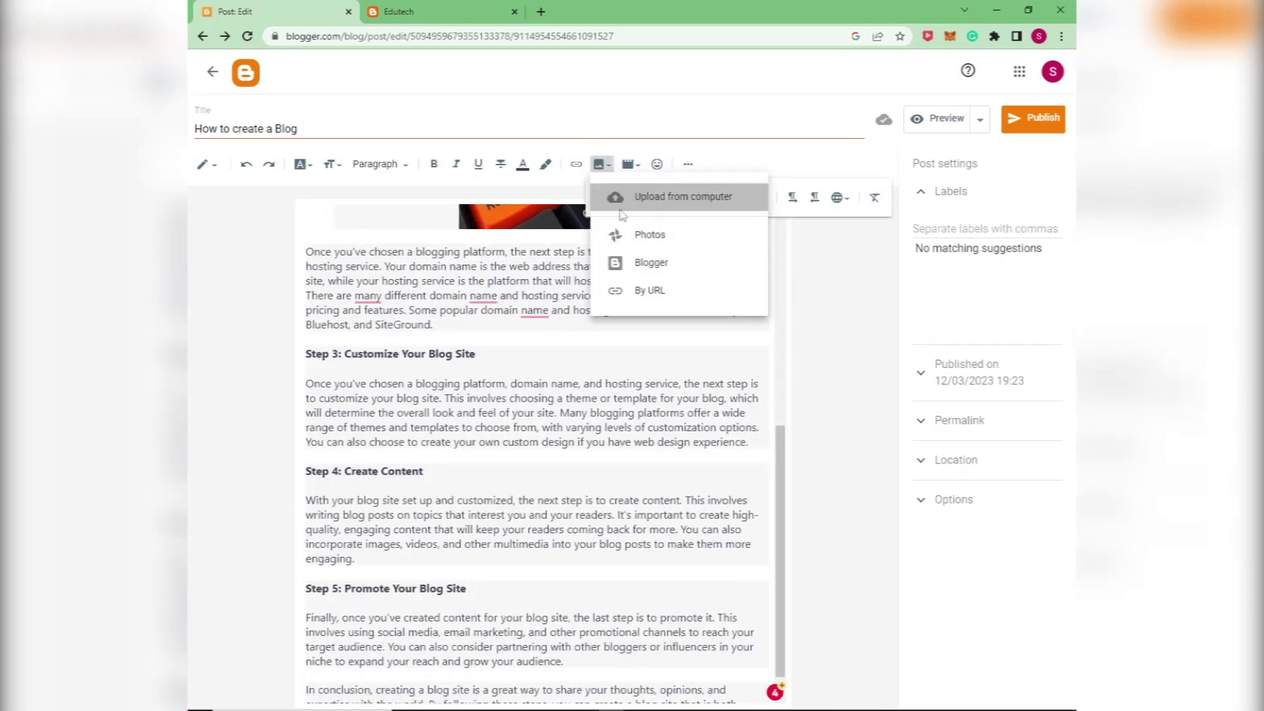
{"action": "left_click", "coordinate": [652, 197]}
{"action": "left_click", "coordinate": [339, 248]}
{"action": "left_click", "coordinate": [428, 127]}
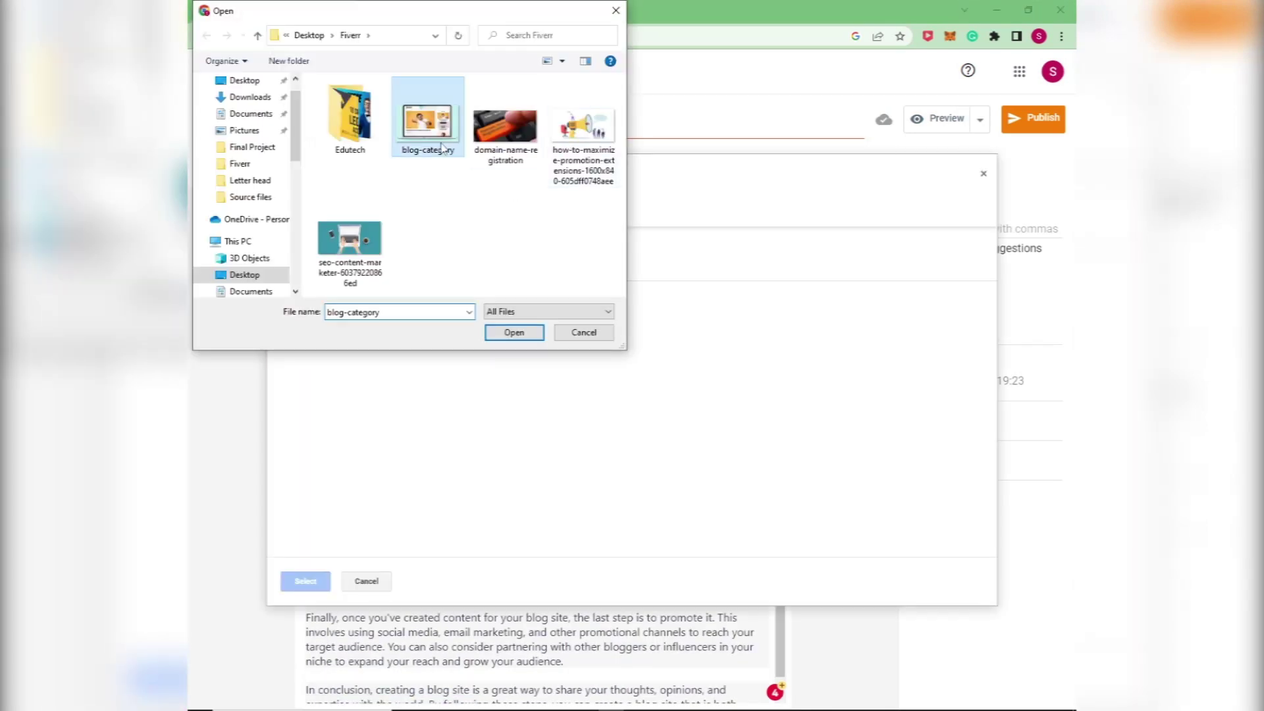
{"action": "left_click", "coordinate": [513, 332]}
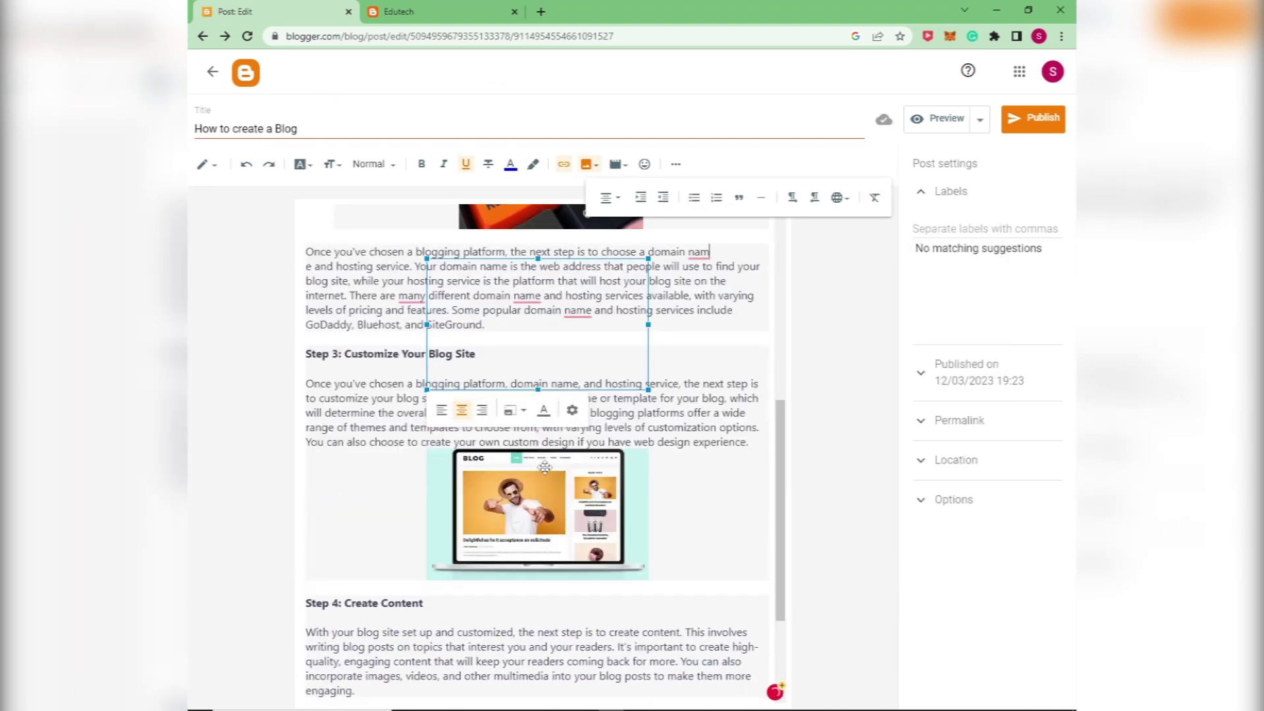
Drag the blog-category image below the Step 3 paragraph and set the cursor after the Step 4 heading
{"action": "left_click_drag", "start_coordinate": [544, 463], "coordinate": [706, 492]}
{"action": "scroll", "coordinate": [706, 492], "scroll_direction": "down", "scroll_amount": 3}
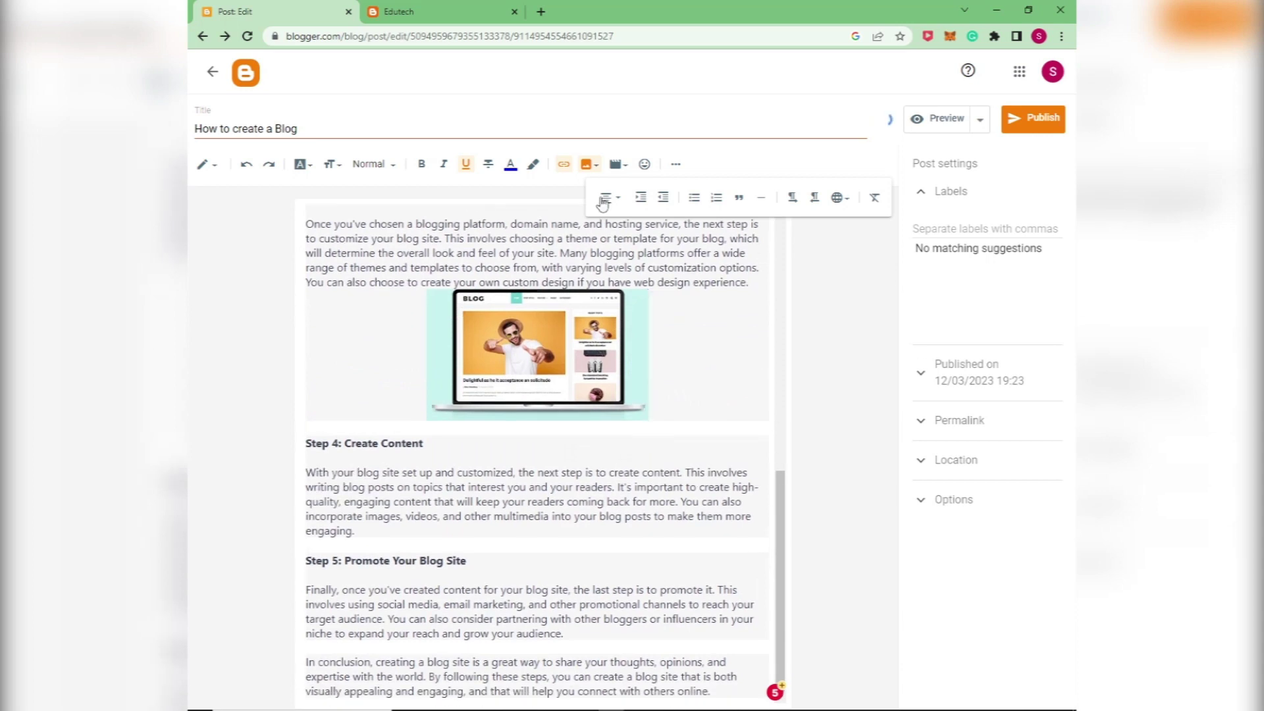
{"action": "left_click", "coordinate": [593, 164]}
{"action": "left_click", "coordinate": [458, 472]}
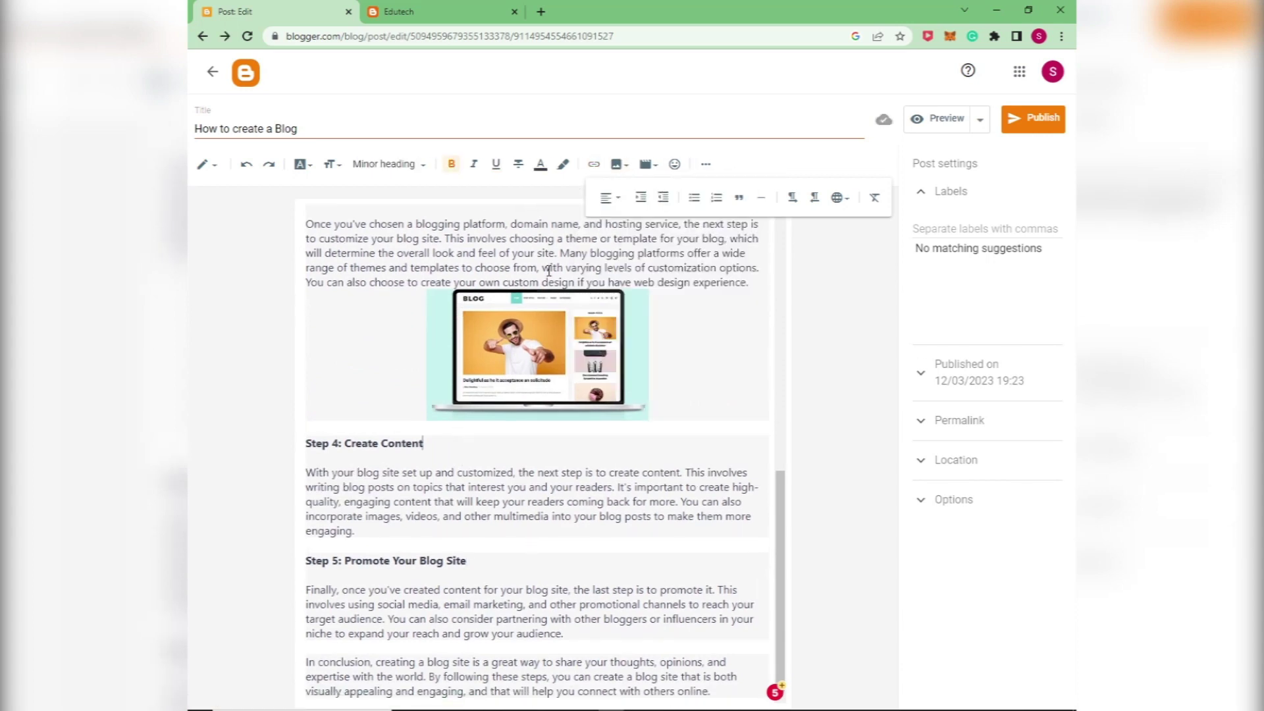
{"action": "left_click", "coordinate": [617, 165]}
Upload the laptop-typing SEO content image under the Step 4 heading
{"action": "left_click", "coordinate": [632, 196]}
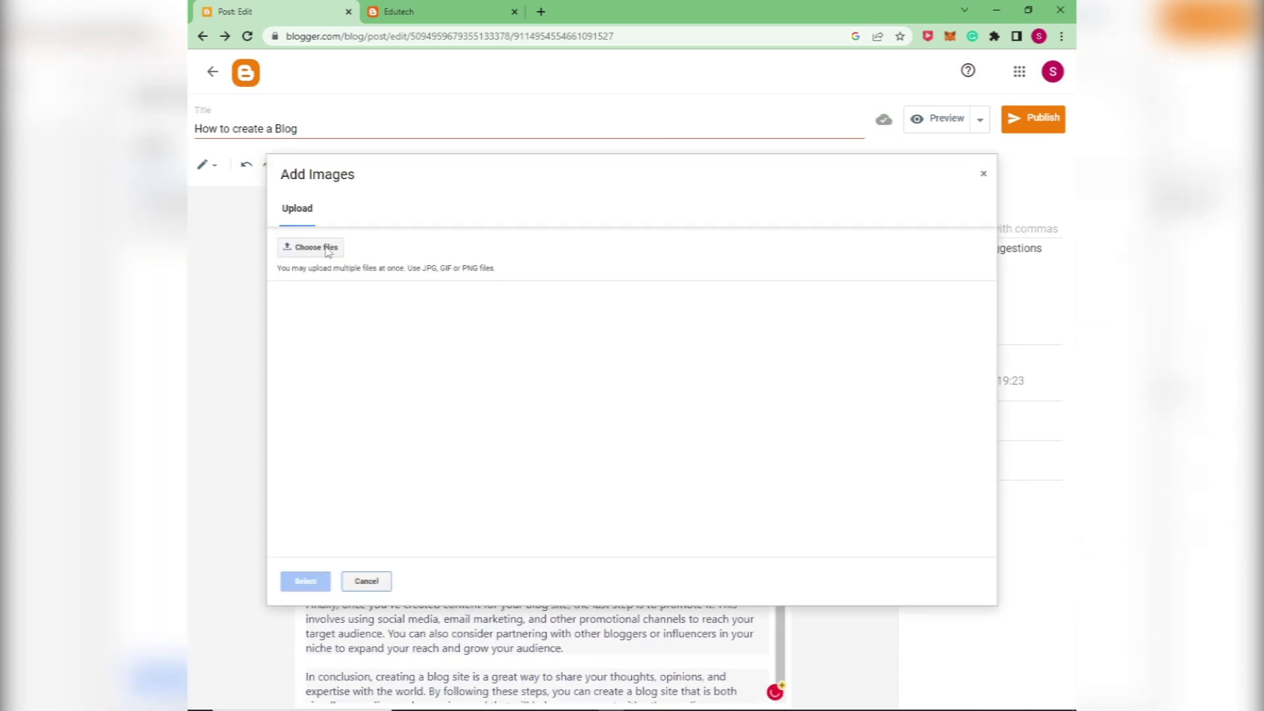
{"action": "left_click", "coordinate": [352, 248]}
{"action": "left_click", "coordinate": [511, 331]}
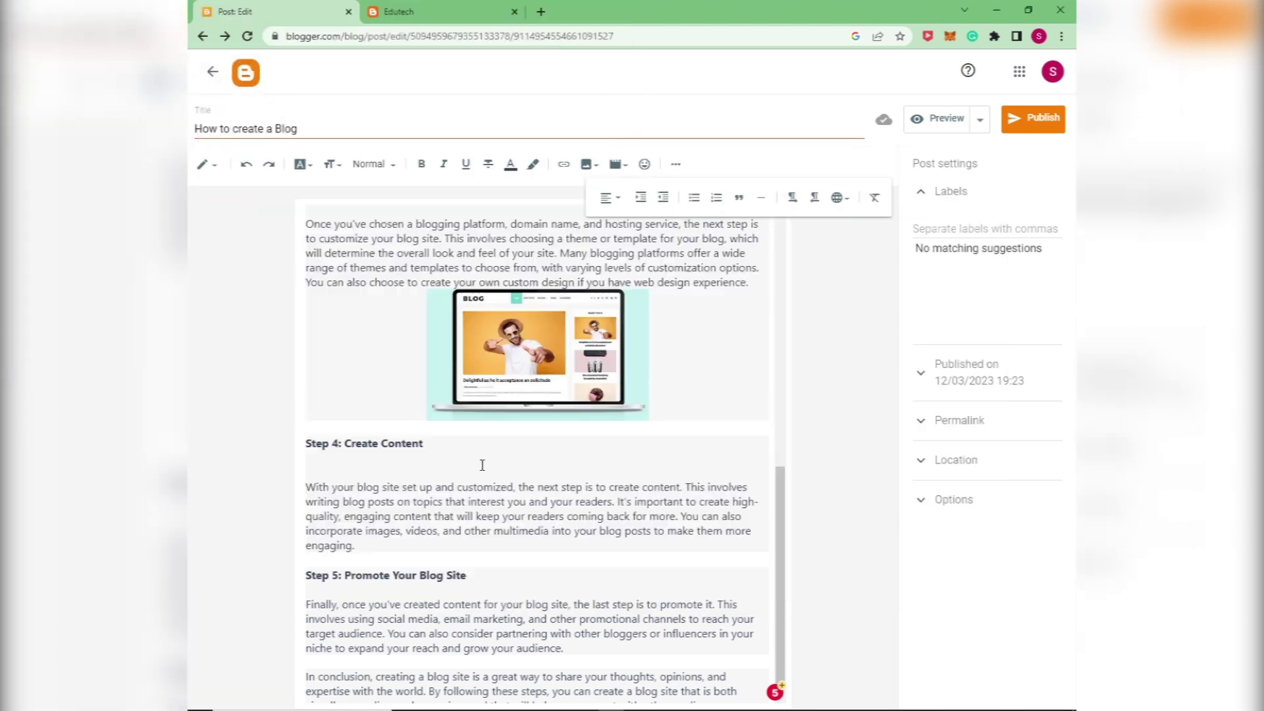
Add a blank line under the Step 5 heading and start another image upload from the computer
{"action": "left_click", "coordinate": [468, 559]}
{"action": "key", "text": "Return"}
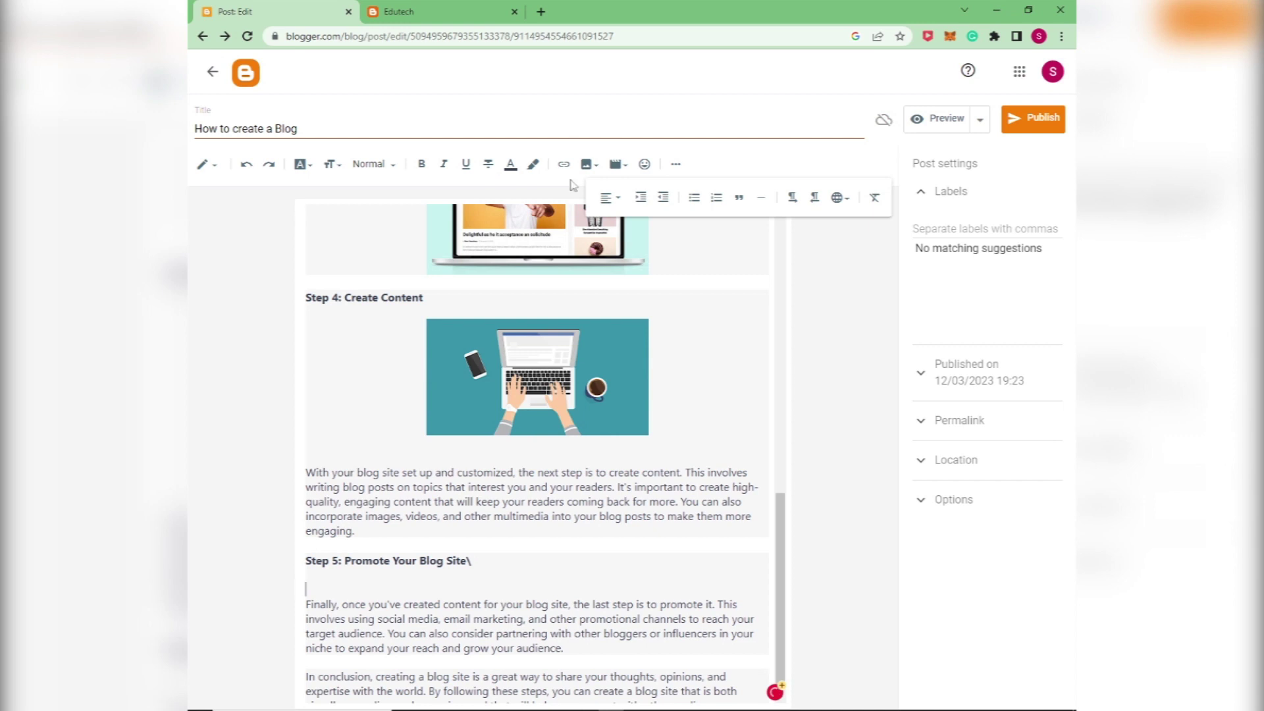
{"action": "left_click", "coordinate": [616, 164]}
{"action": "left_click", "coordinate": [622, 193]}
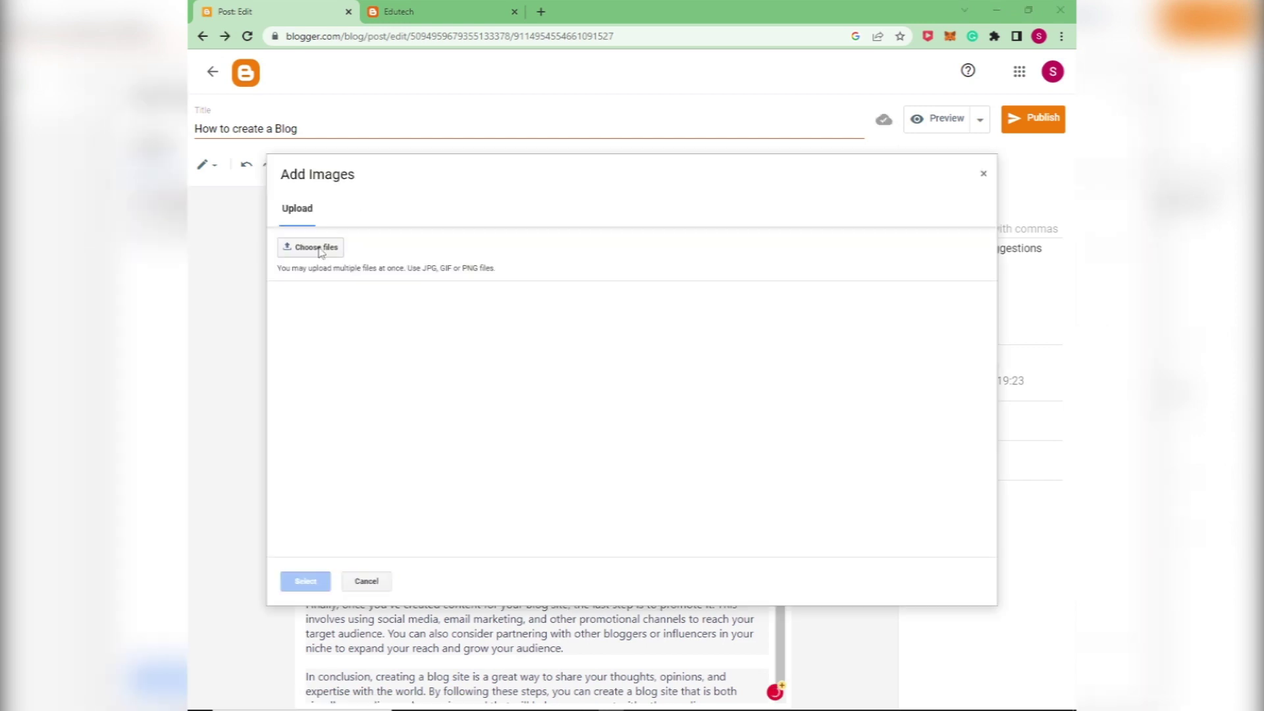
Choose and upload the megaphone illustration under the Step 5 heading
{"action": "left_click", "coordinate": [319, 254]}
{"action": "left_click", "coordinate": [524, 330]}
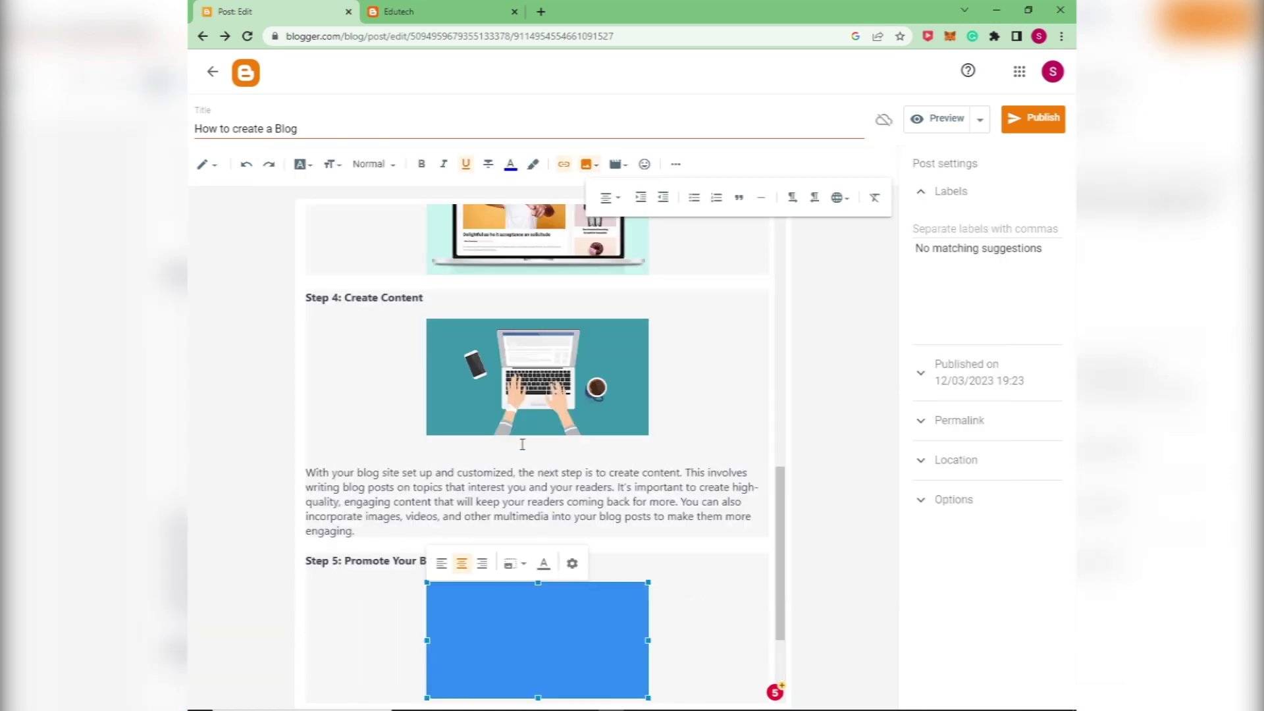
{"action": "scroll", "coordinate": [499, 425], "scroll_direction": "down", "scroll_amount": 2}
{"action": "scroll", "coordinate": [651, 502], "scroll_direction": "up", "scroll_amount": 3}
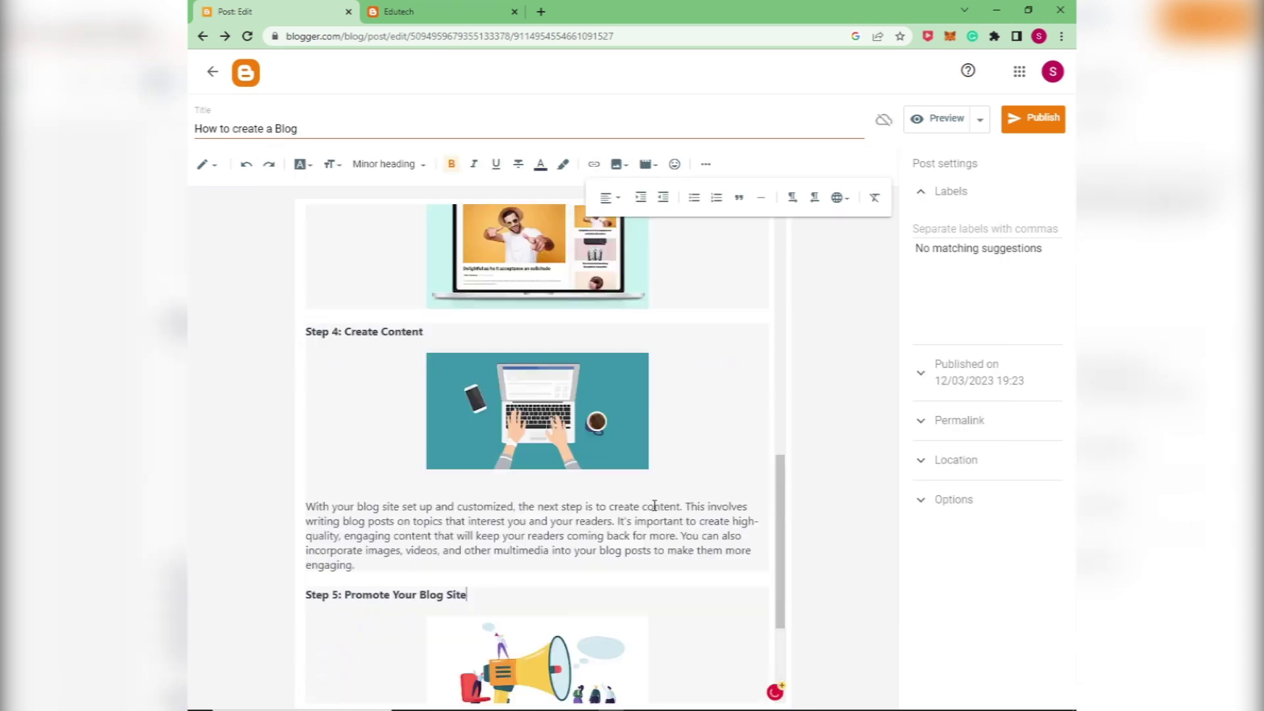
{"action": "scroll", "coordinate": [652, 502], "scroll_direction": "up", "scroll_amount": 10}
Underline and italicise the main title, leaving its text colour unchanged
{"action": "triple_click", "coordinate": [533, 253]}
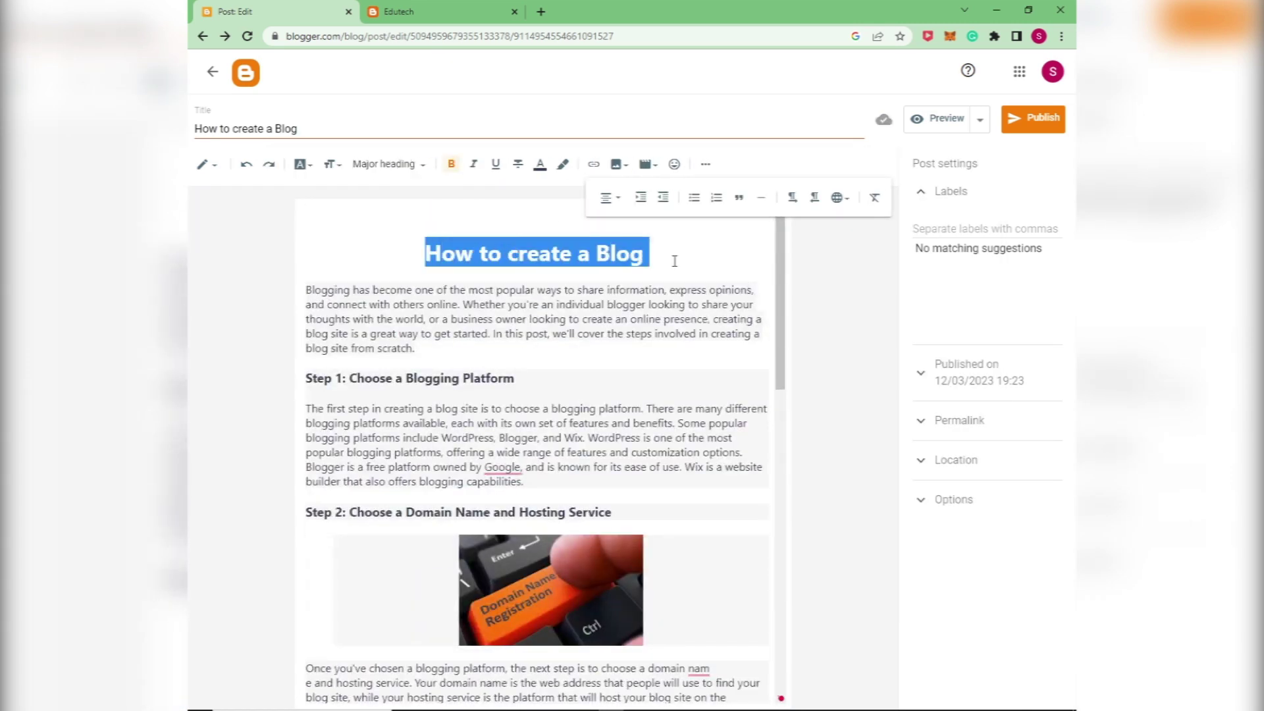
{"action": "left_click", "coordinate": [494, 165]}
{"action": "left_click", "coordinate": [472, 165]}
{"action": "left_click", "coordinate": [539, 164]}
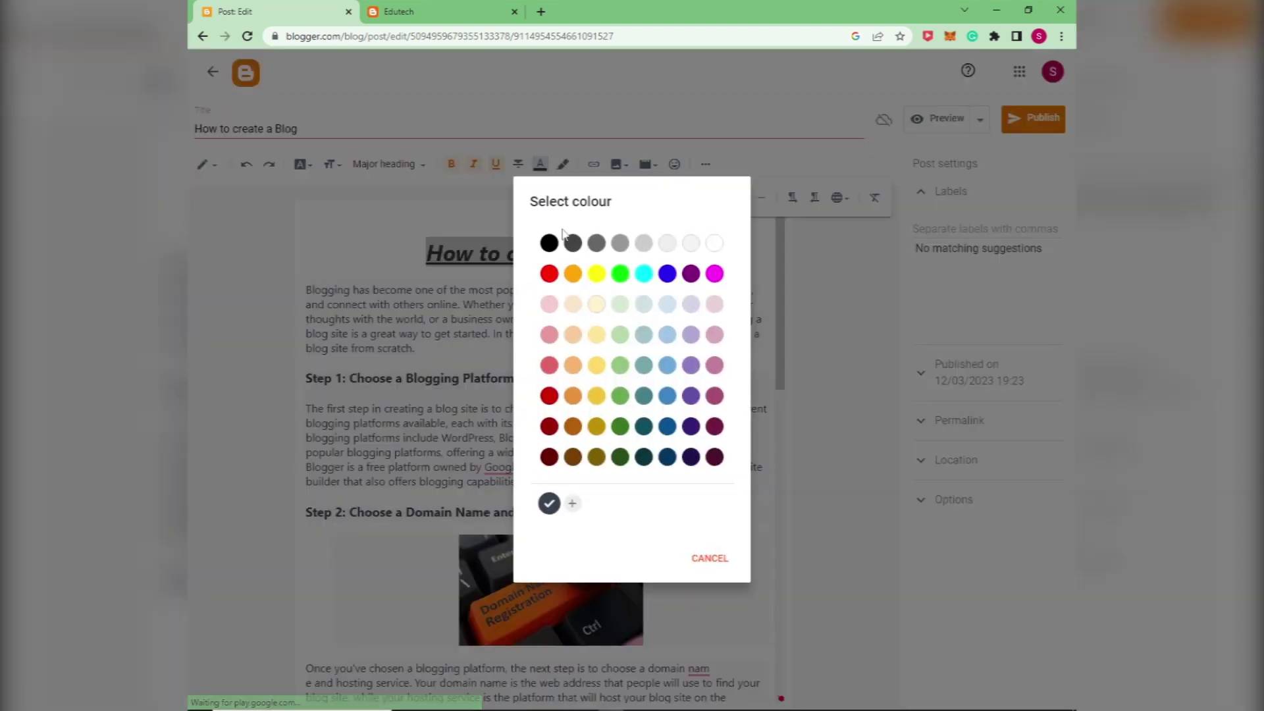
{"action": "left_click", "coordinate": [722, 287]}
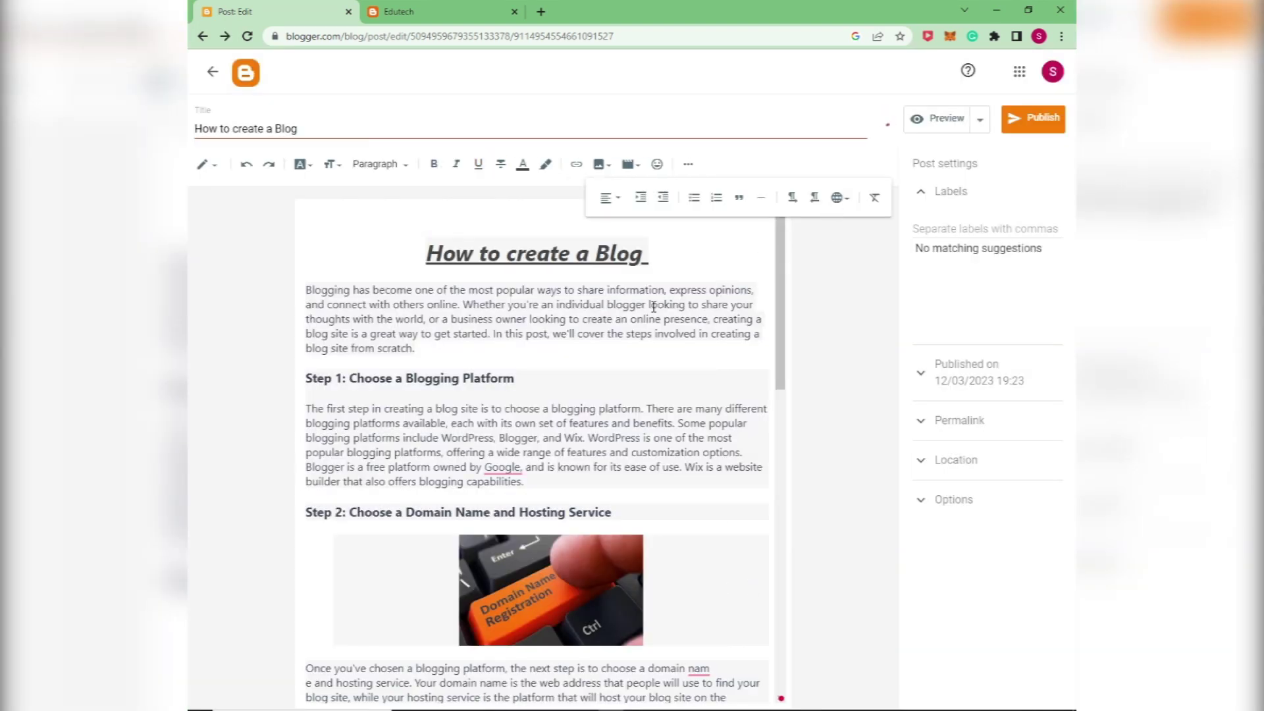
{"action": "left_click", "coordinate": [688, 165]}
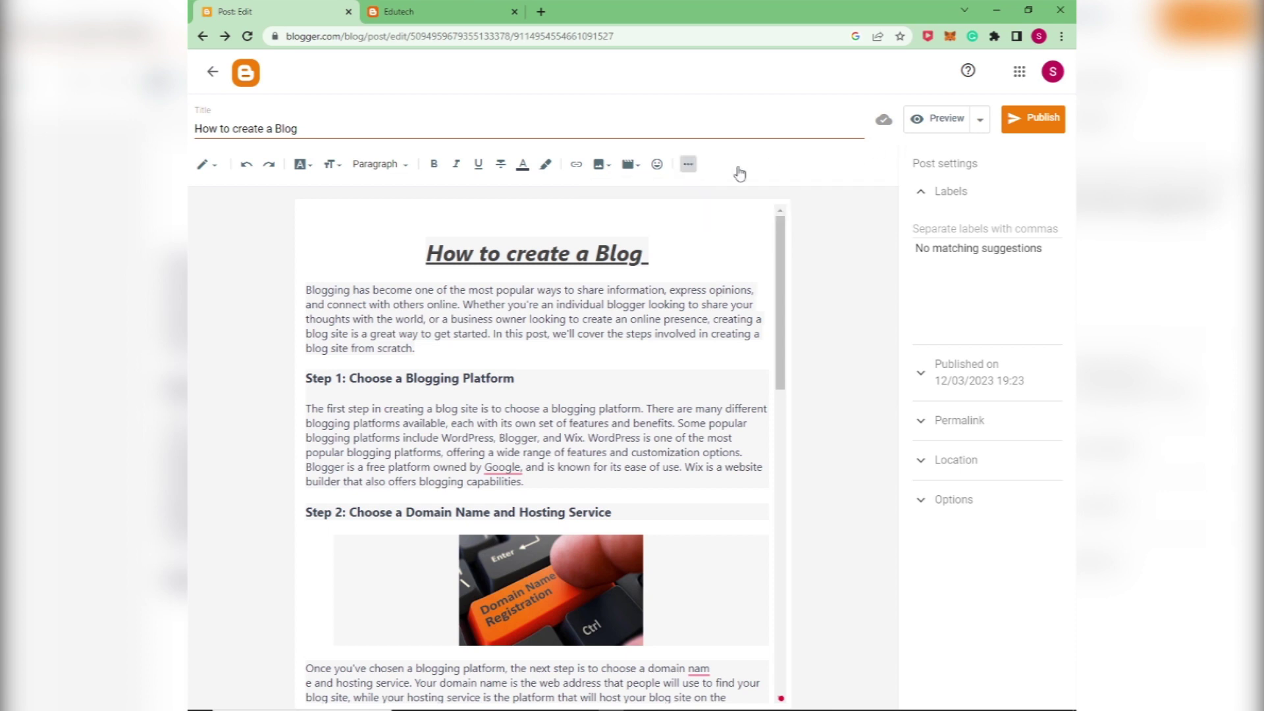
Publish the post and confirm publishing
{"action": "left_click", "coordinate": [1037, 129]}
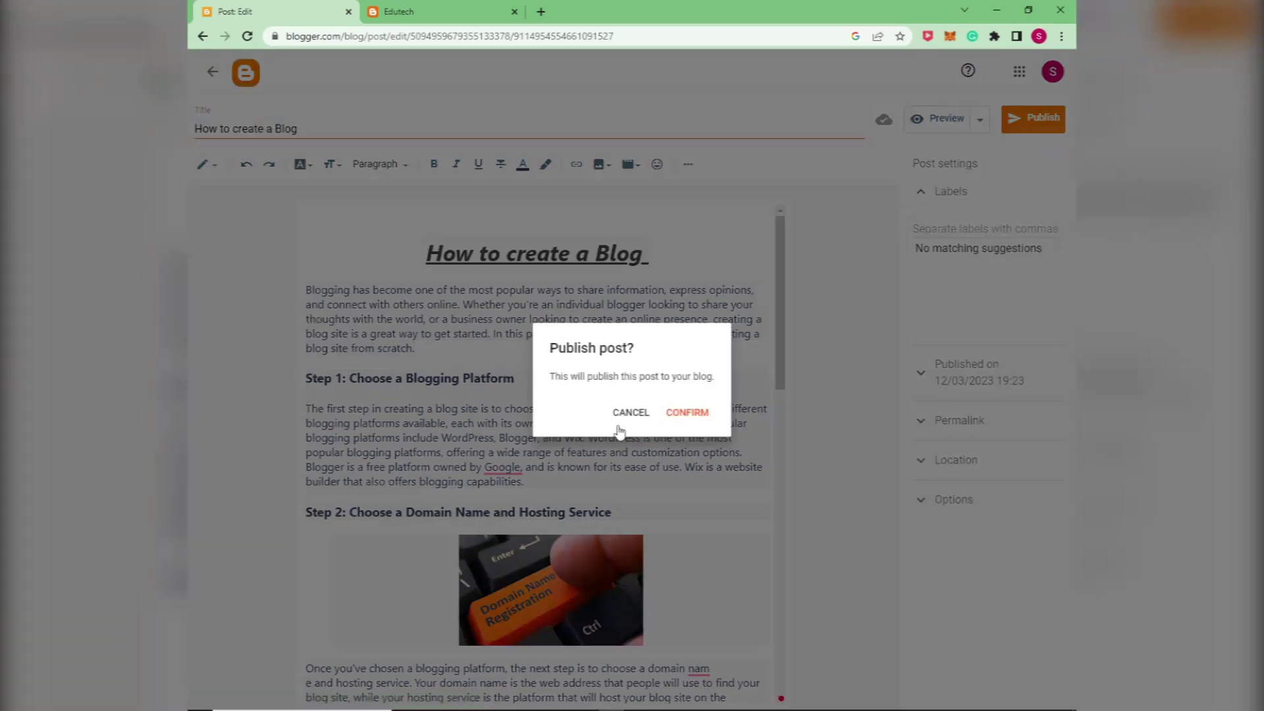
{"action": "left_click", "coordinate": [684, 416]}
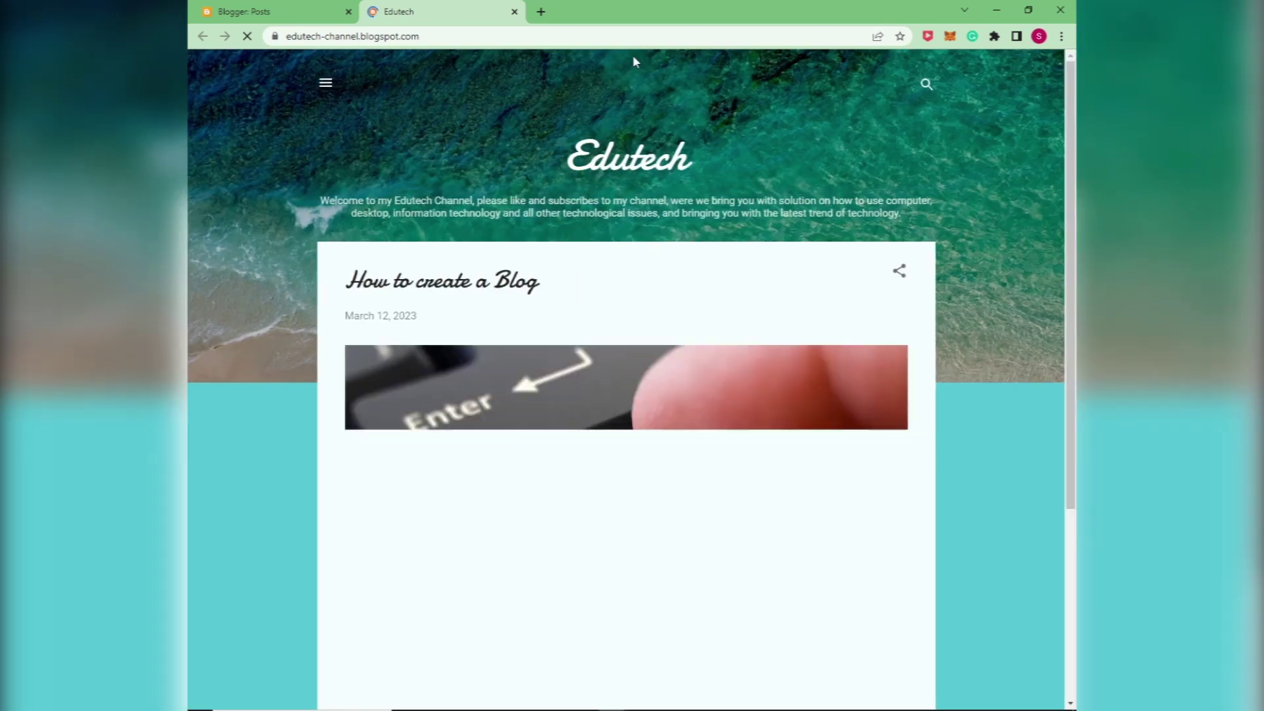
{"action": "scroll", "coordinate": [765, 295], "scroll_direction": "down", "scroll_amount": 3}
{"action": "scroll", "coordinate": [765, 295], "scroll_direction": "up", "scroll_amount": 1}
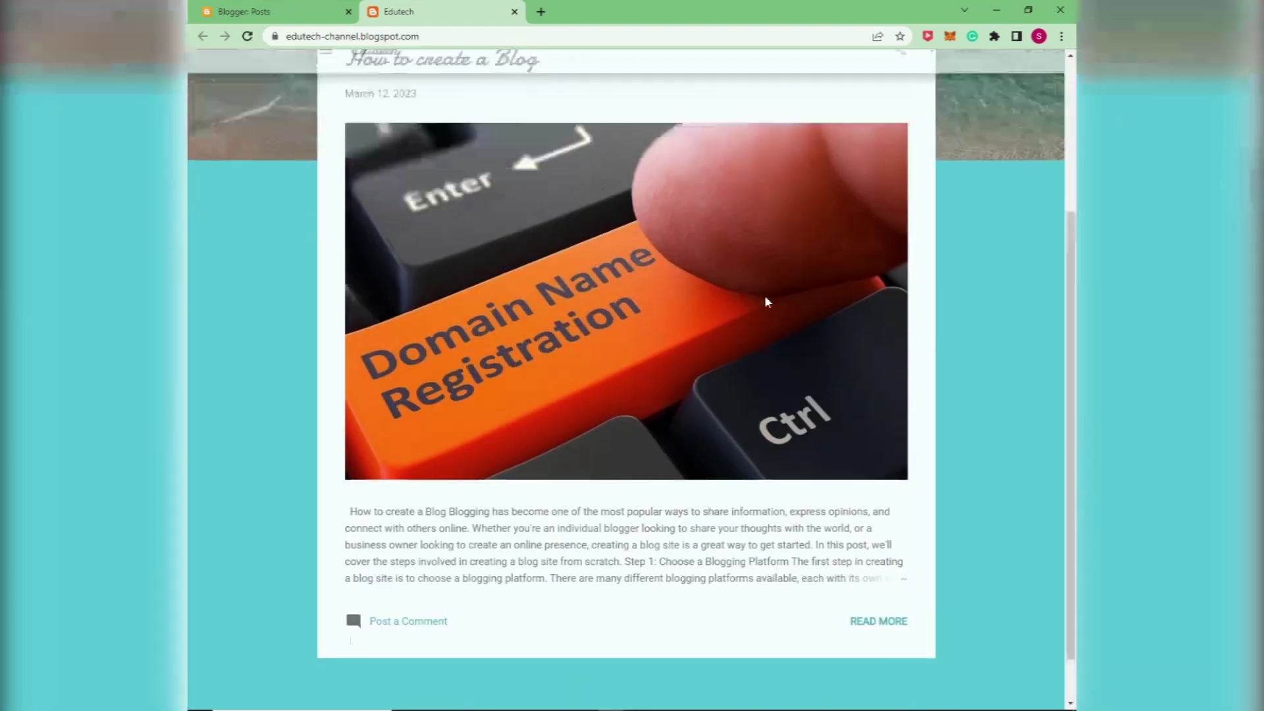
{"action": "scroll", "coordinate": [764, 295], "scroll_direction": "up", "scroll_amount": 2}
{"action": "scroll", "coordinate": [791, 288], "scroll_direction": "down", "scroll_amount": 3}
{"action": "scroll", "coordinate": [864, 357], "scroll_direction": "down", "scroll_amount": 1}
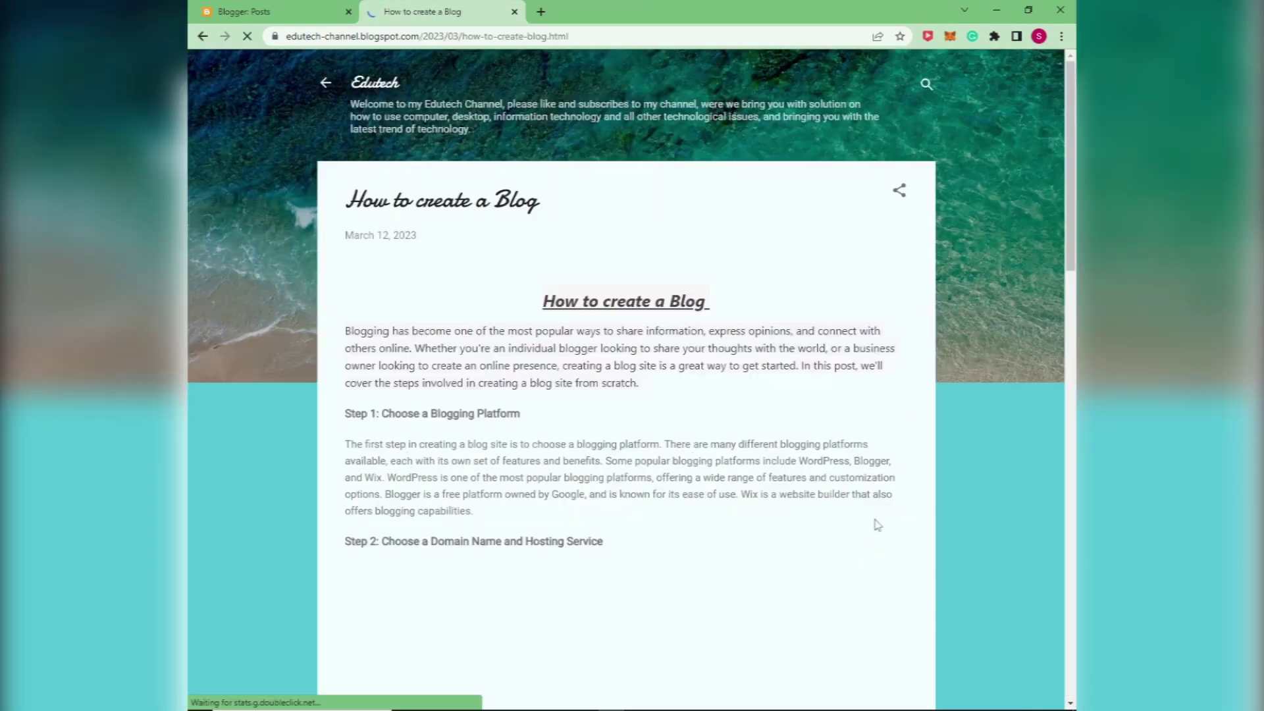
{"action": "scroll", "coordinate": [846, 460], "scroll_direction": "down", "scroll_amount": 2}
{"action": "scroll", "coordinate": [845, 459], "scroll_direction": "down", "scroll_amount": 3}
{"action": "scroll", "coordinate": [843, 460], "scroll_direction": "down", "scroll_amount": 3}
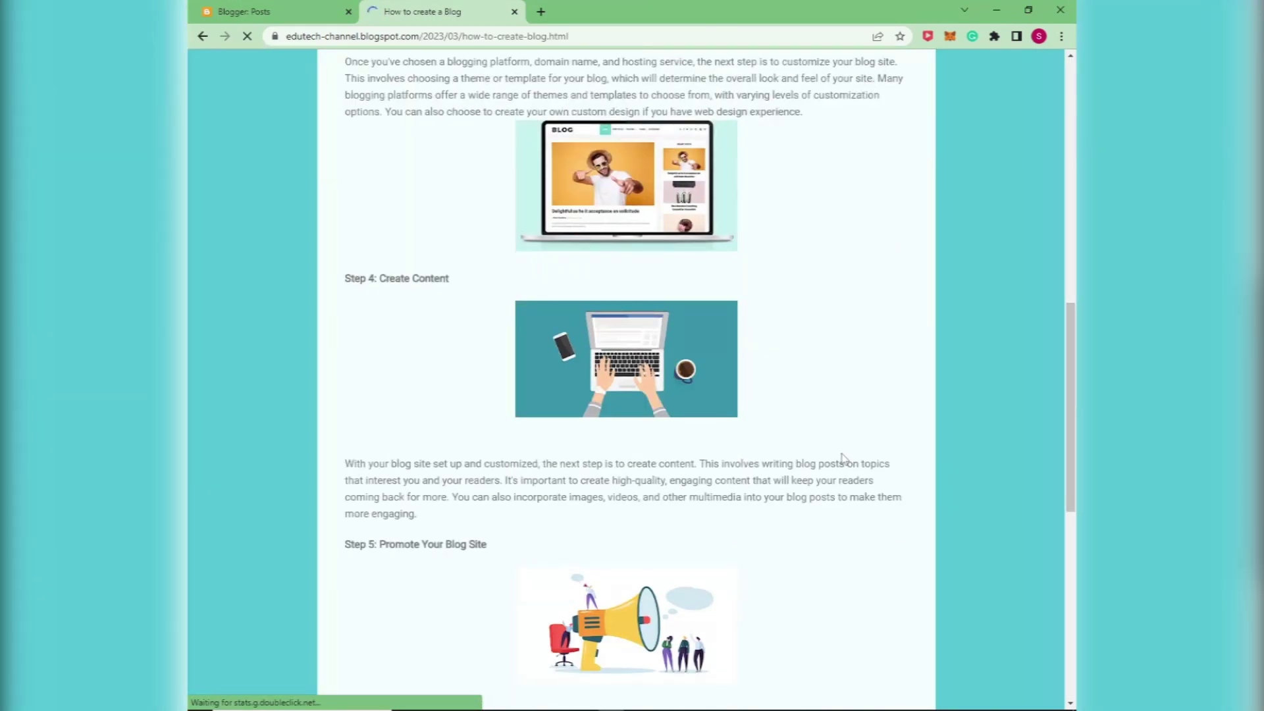
{"action": "scroll", "coordinate": [843, 461], "scroll_direction": "down", "scroll_amount": 3}
{"action": "scroll", "coordinate": [842, 460], "scroll_direction": "down", "scroll_amount": 3}
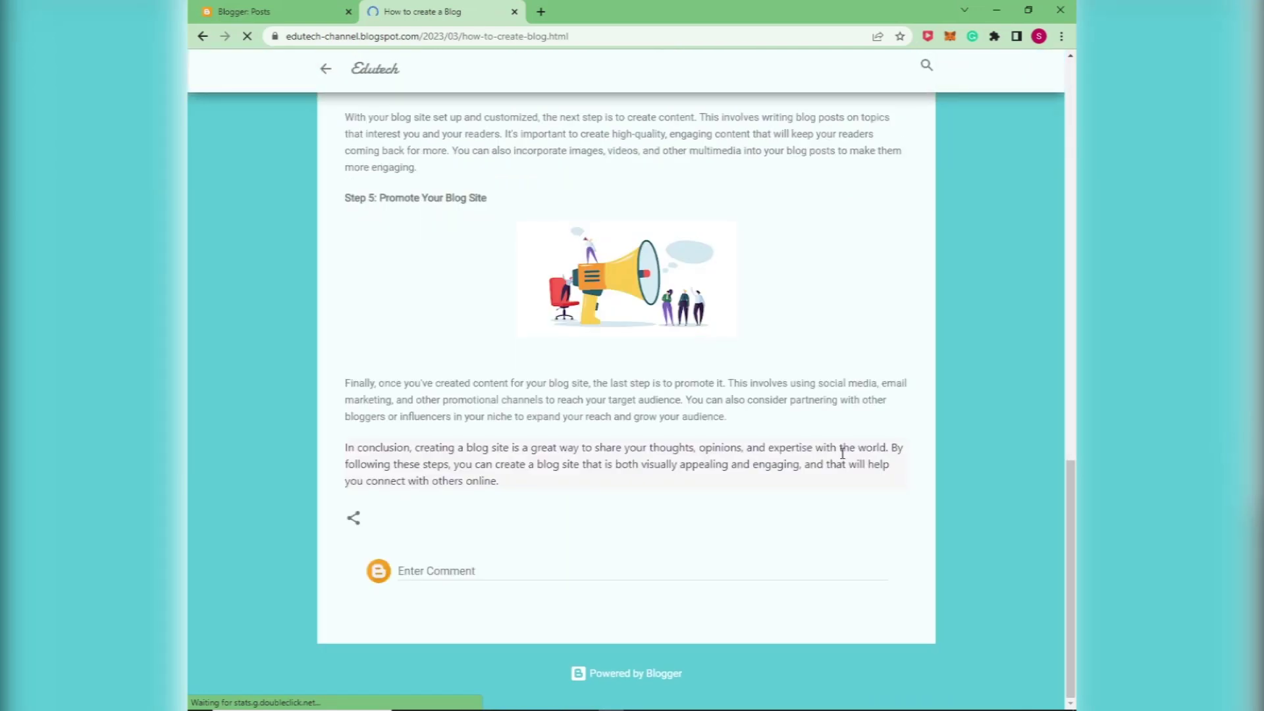
{"action": "scroll", "coordinate": [520, 555], "scroll_direction": "up", "scroll_amount": 5}
{"action": "scroll", "coordinate": [524, 553], "scroll_direction": "up", "scroll_amount": 5}
{"action": "scroll", "coordinate": [553, 510], "scroll_direction": "up", "scroll_amount": 5}
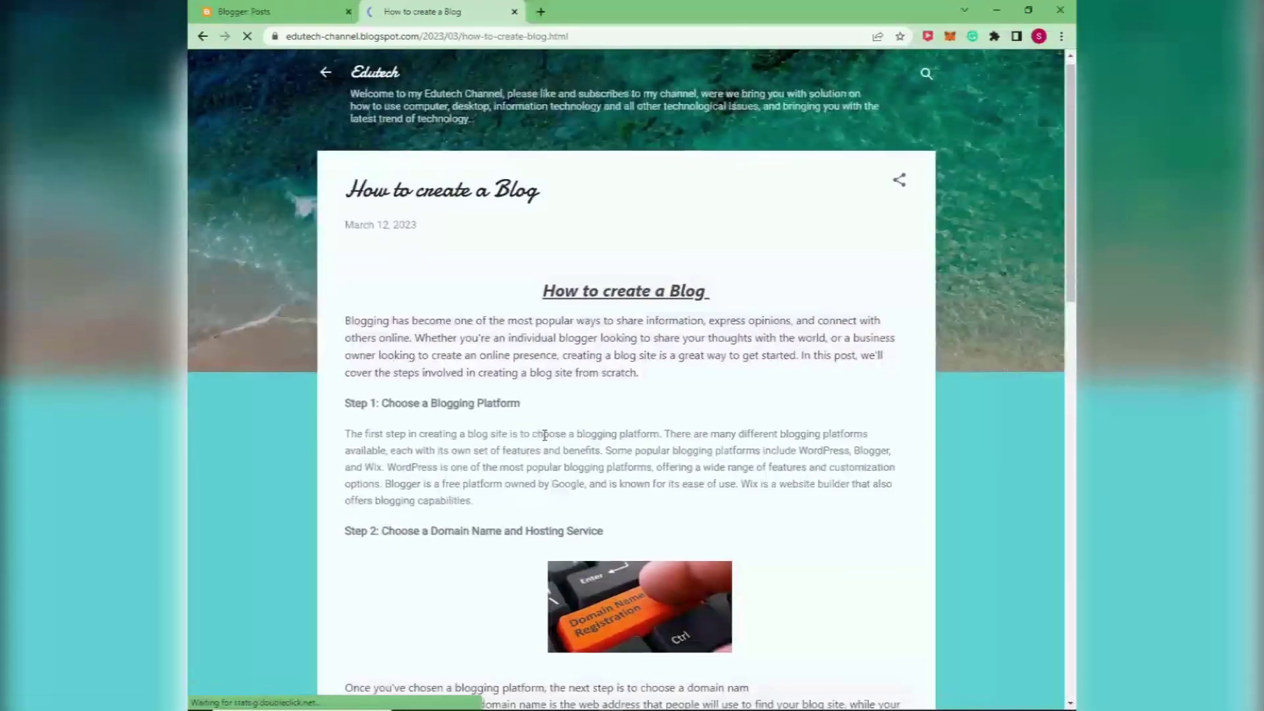